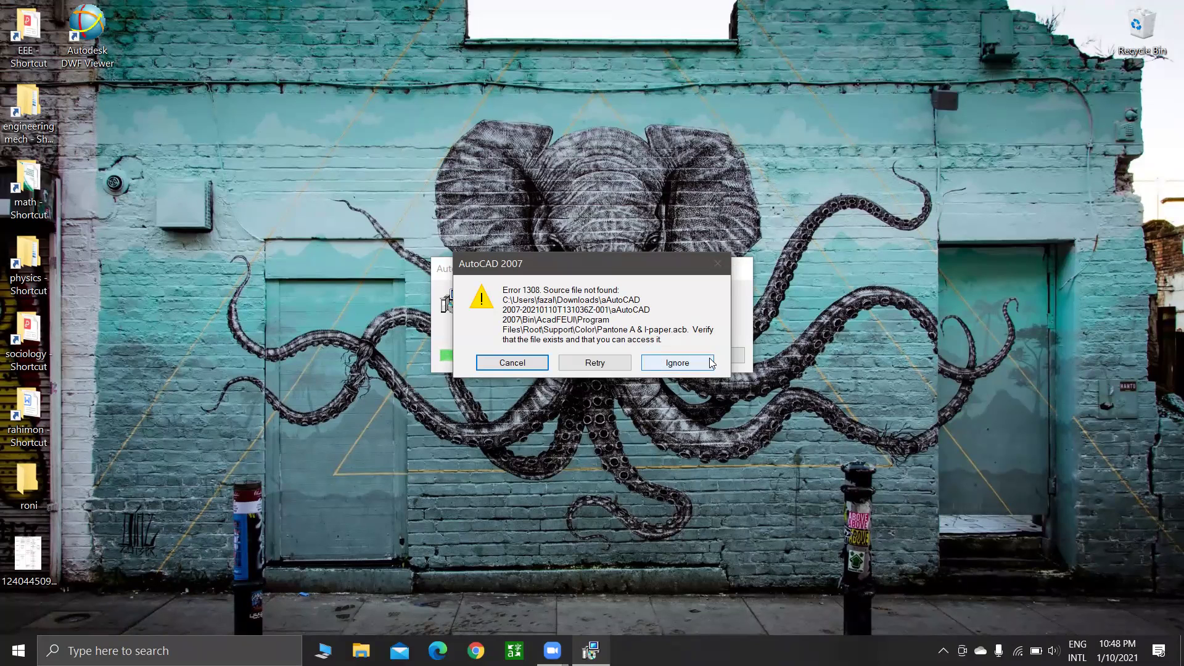
# Retry the installer's access to the missing source file Pantone A & I-paper.acb repeatedly.
pyautogui.click(611, 368)
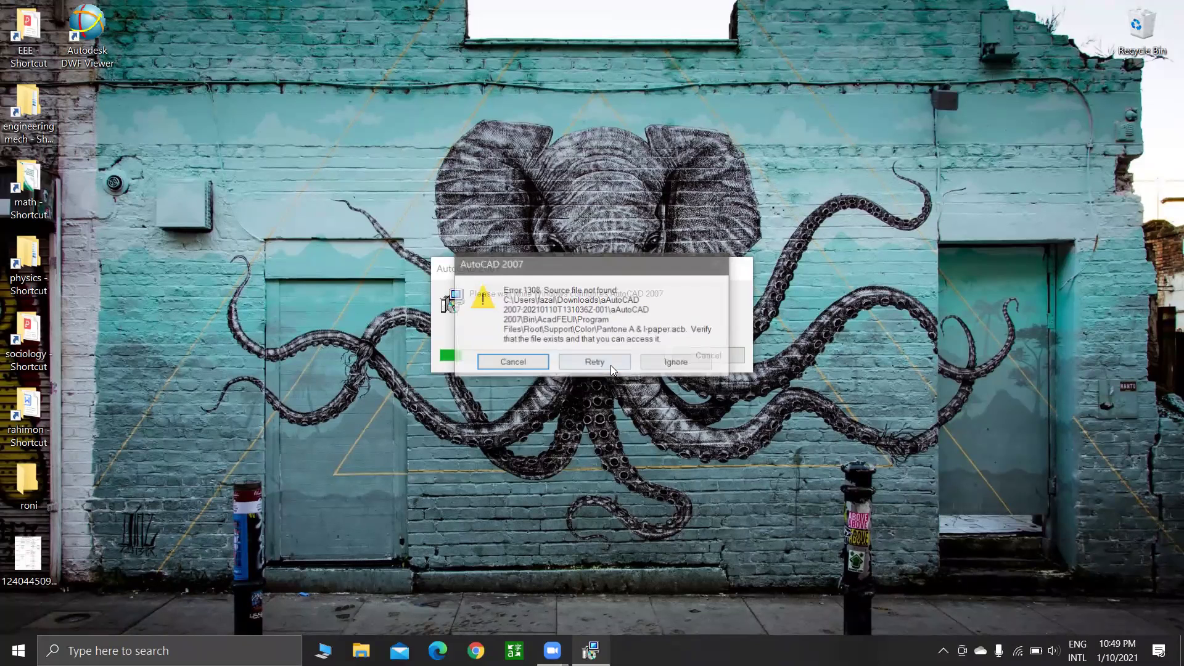
pyautogui.click(611, 365)
pyautogui.click(610, 365)
pyautogui.click(610, 365)
pyautogui.click(610, 365)
pyautogui.click(611, 365)
pyautogui.click(610, 365)
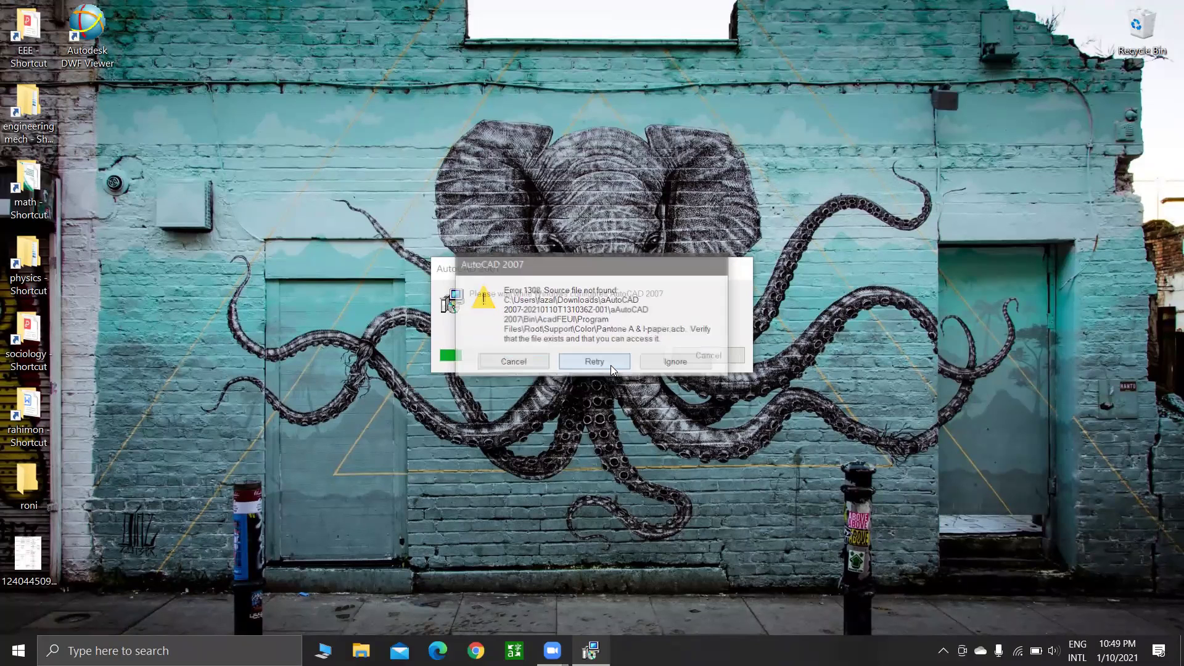
# Ignore the installer's missing source file errors, including those for the Screening plot style files.
pyautogui.click(679, 368)
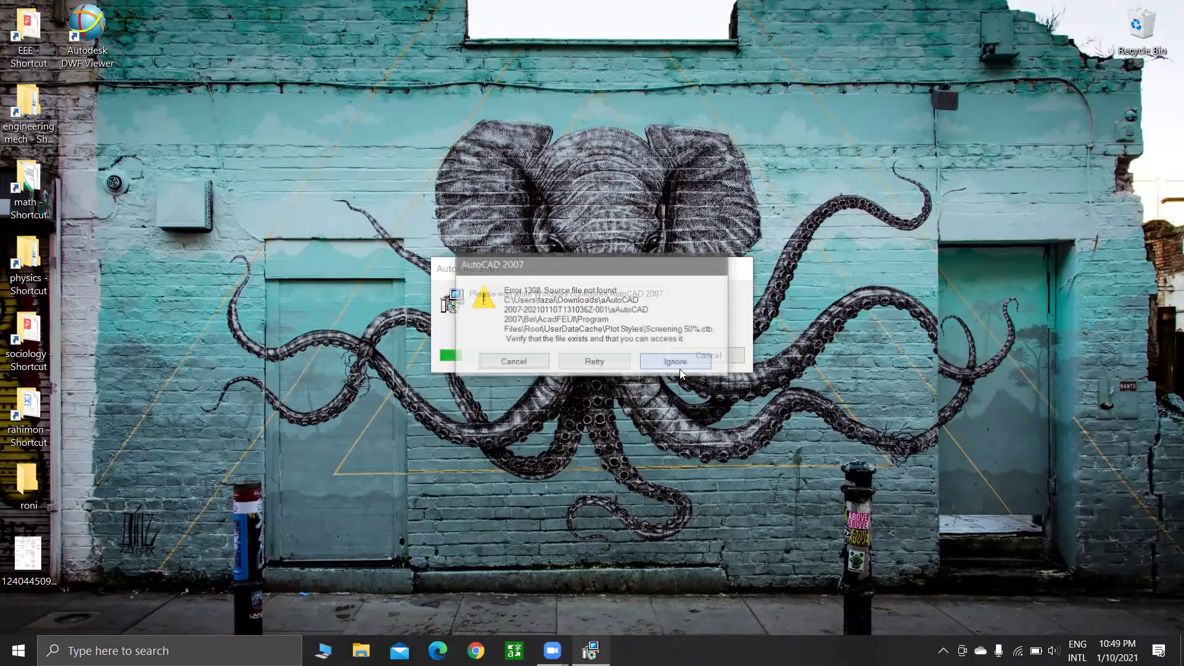
pyautogui.click(679, 354)
pyautogui.click(678, 354)
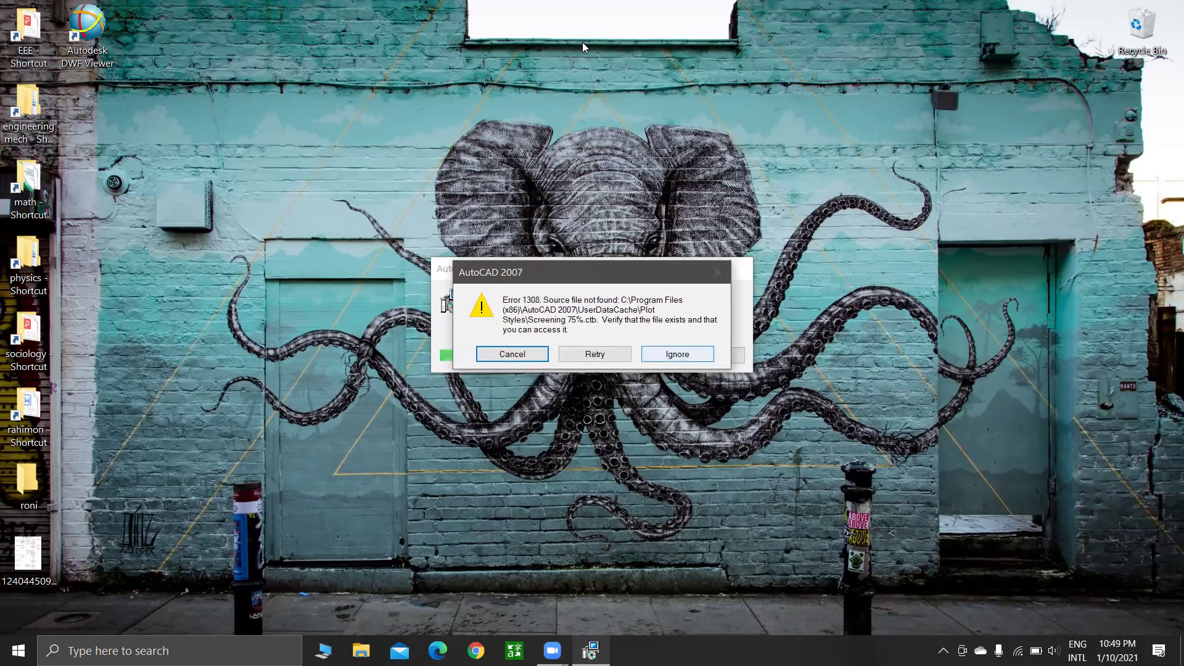
pyautogui.click(681, 354)
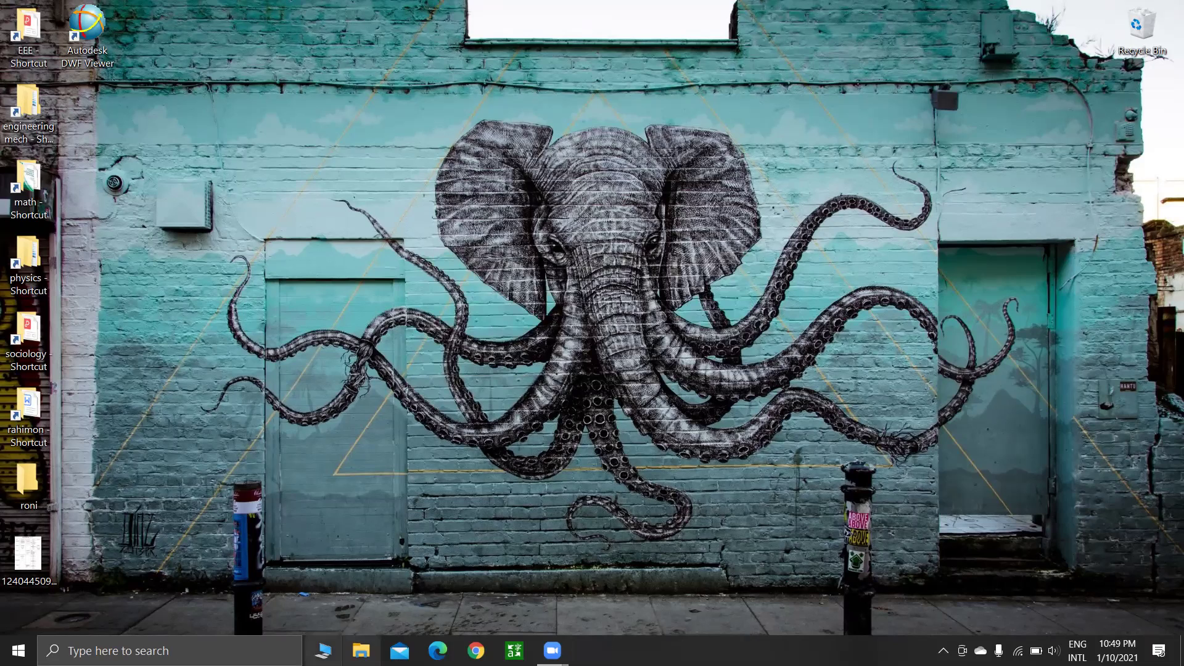
pyautogui.click(361, 651)
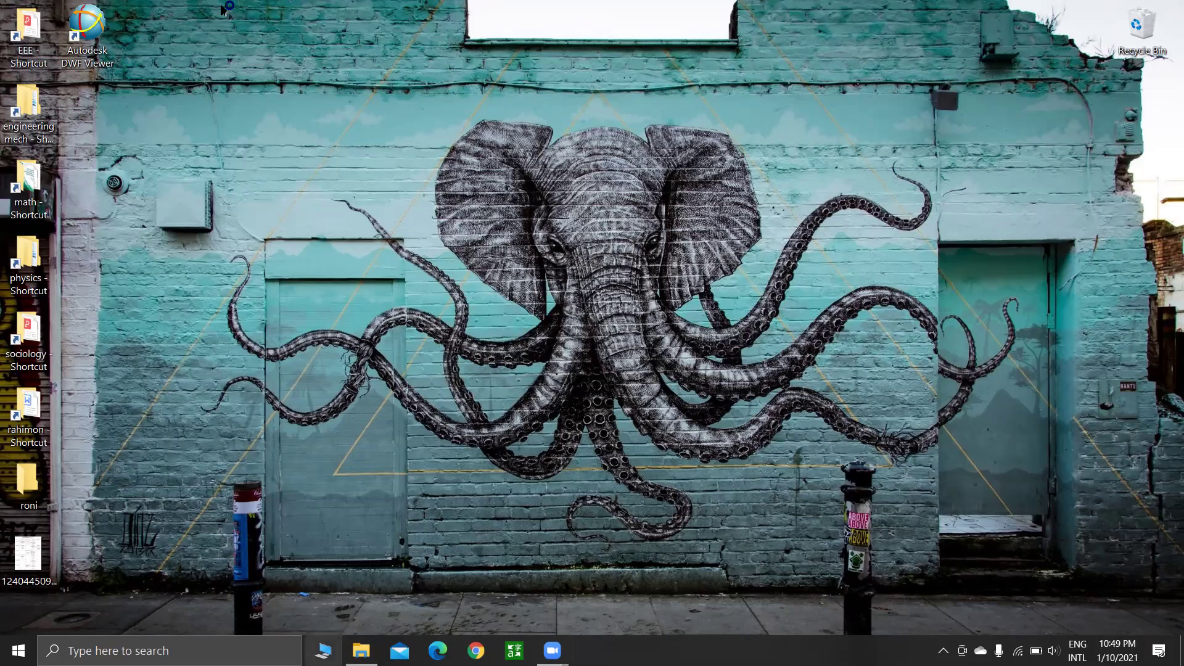
pyautogui.doubleClick(272, 276)
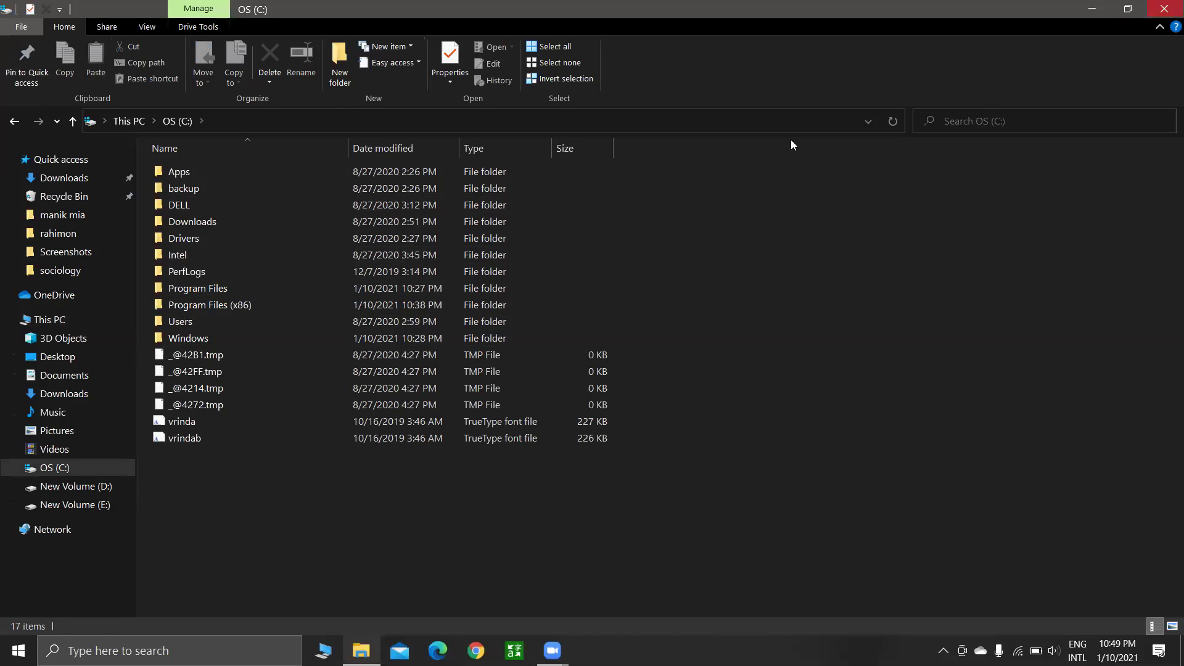
pyautogui.click(1164, 9)
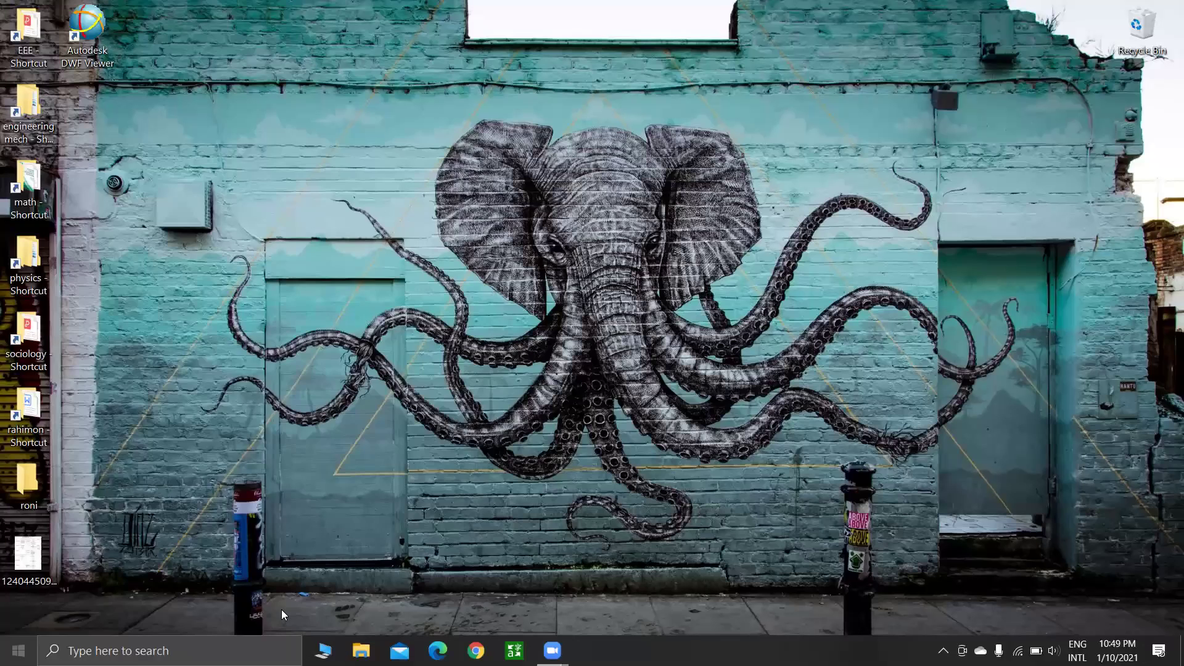
# Open the folder holding the AutoCAD 2007 Start menu shortcut and try to open the shortcut's target location.
pyautogui.press('super')
pyautogui.rightClick(312, 561)
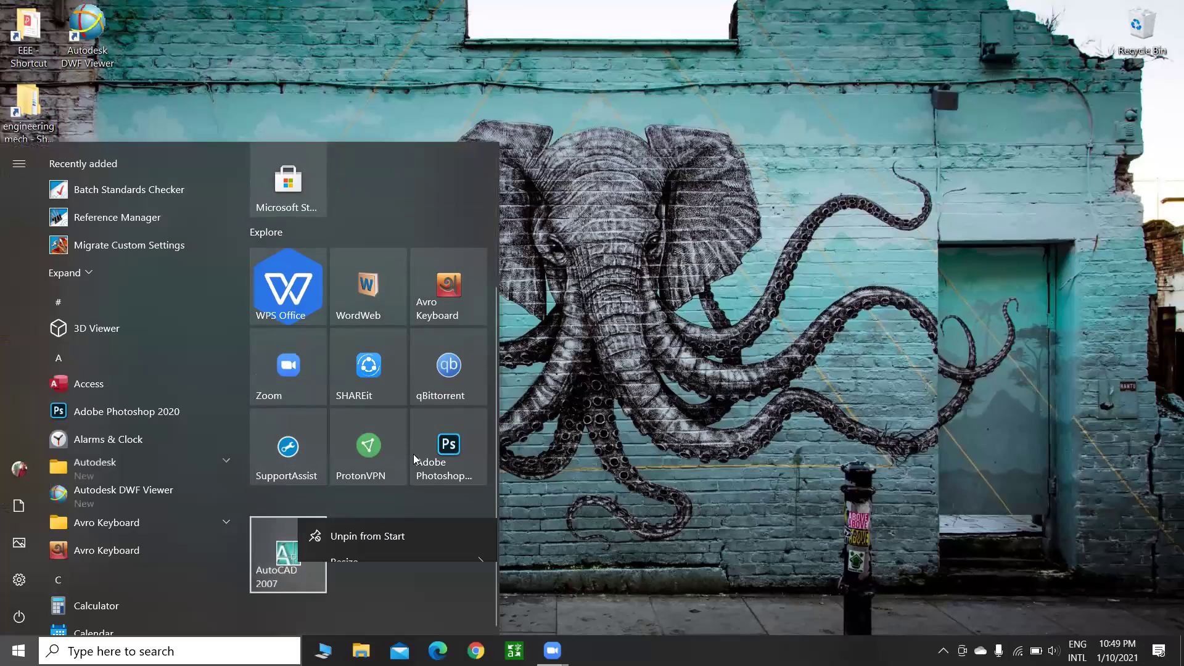
pyautogui.moveTo(403, 550)
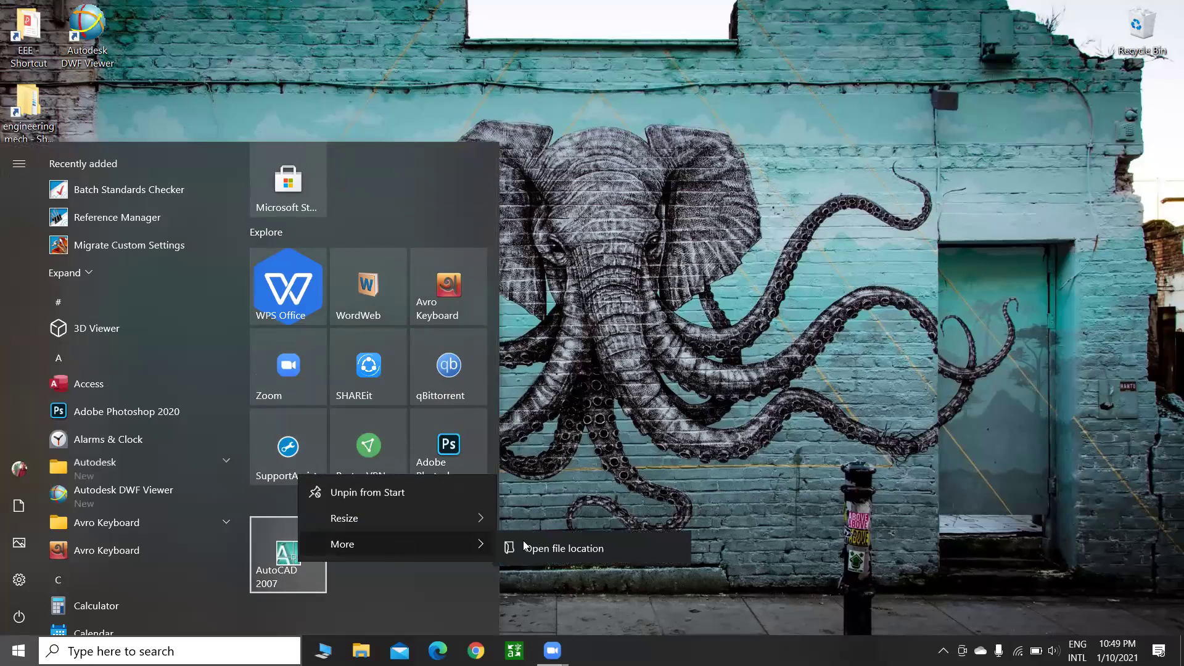
pyautogui.click(536, 549)
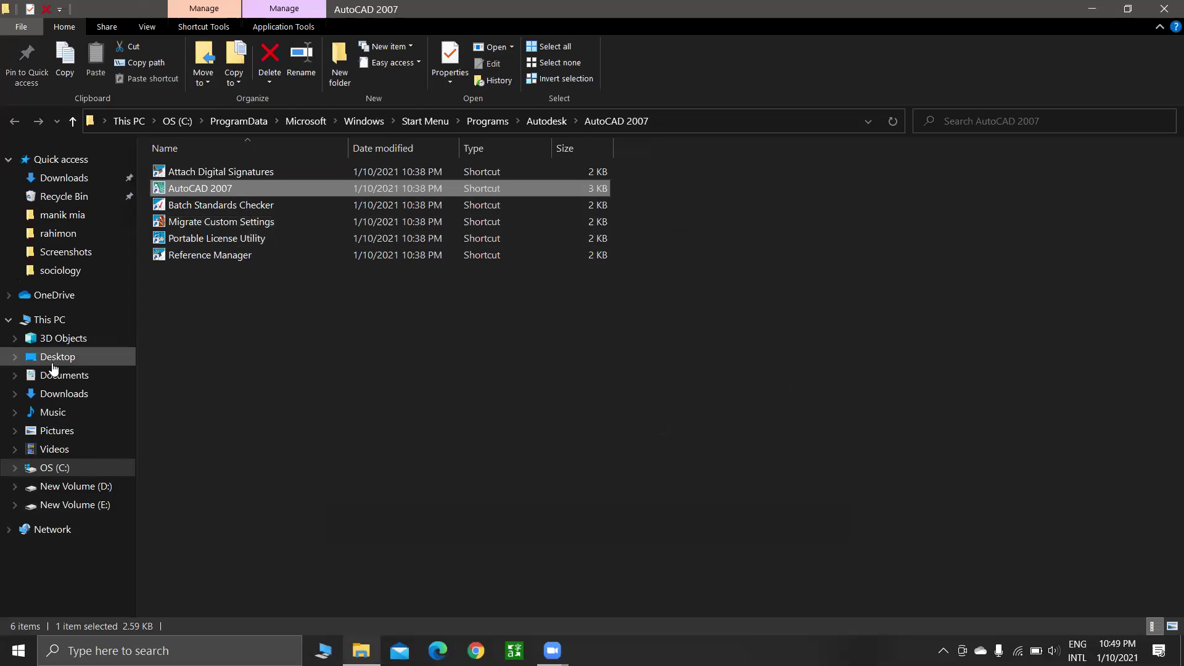
pyautogui.rightClick(267, 192)
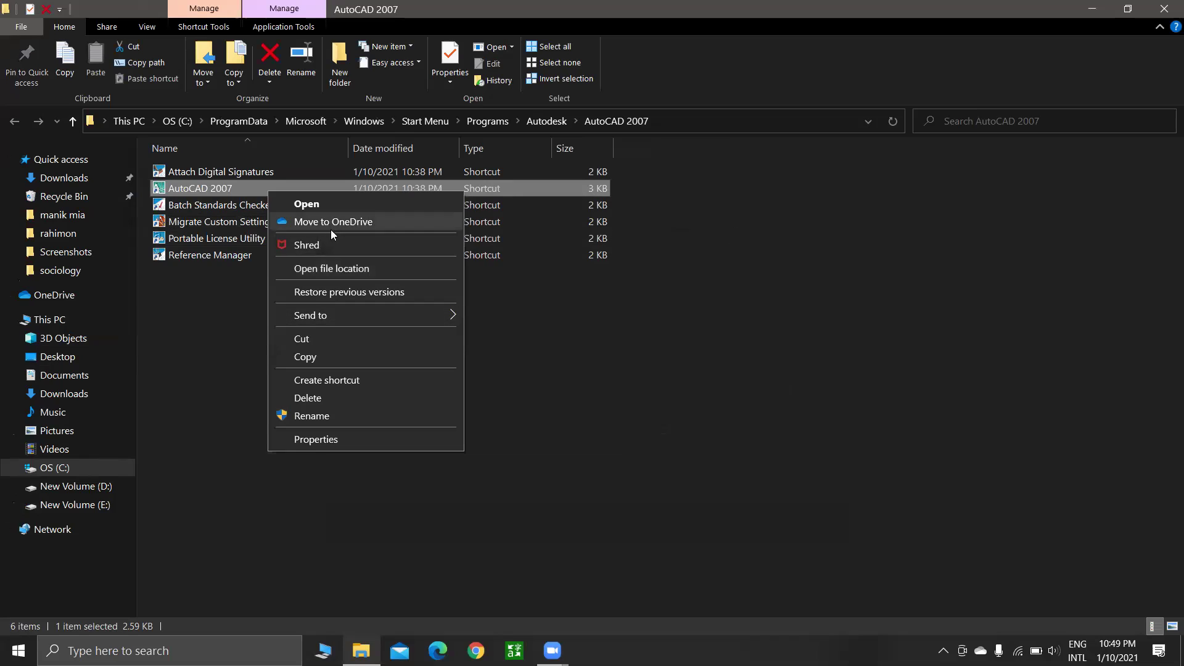
pyautogui.click(337, 270)
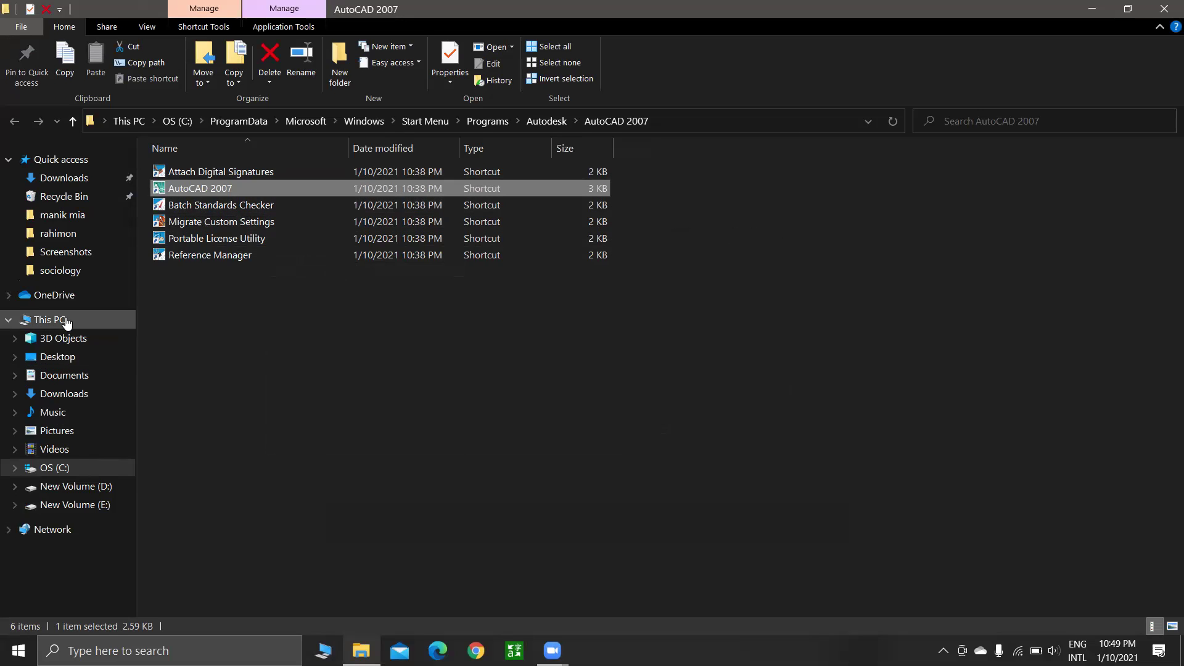
# Inspect the AutoCAD 2007 folder under Program Files (x86) on the C: drive, and return to its parent folder.
pyautogui.click(74, 468)
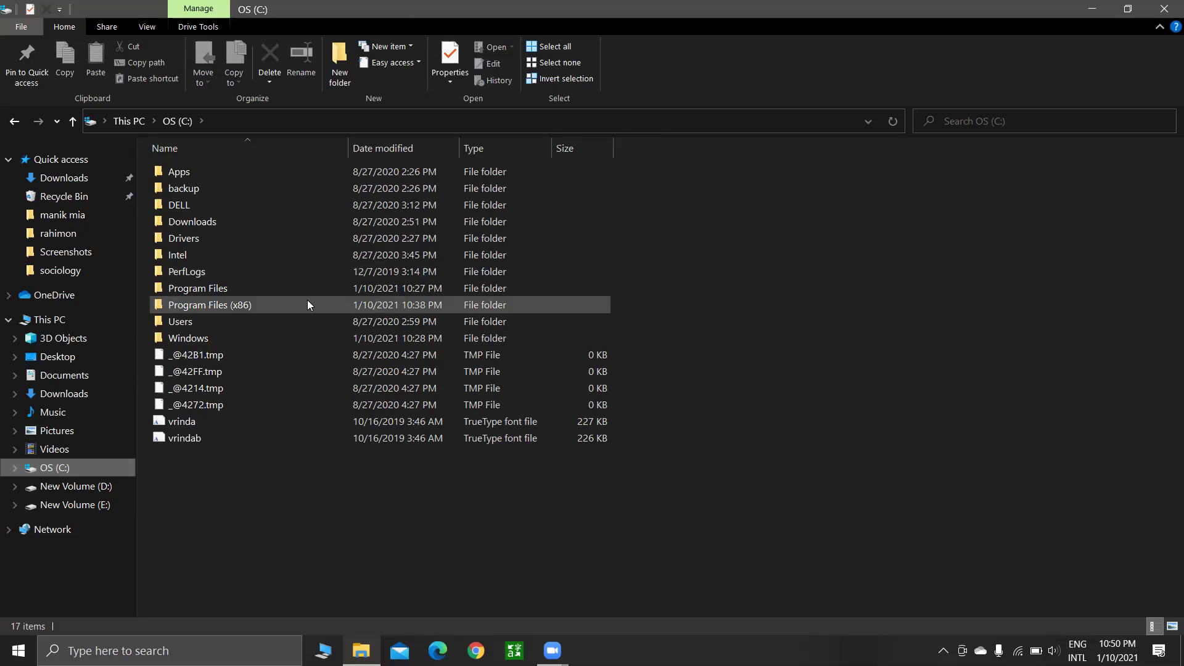
pyautogui.doubleClick(307, 321)
pyautogui.doubleClick(288, 171)
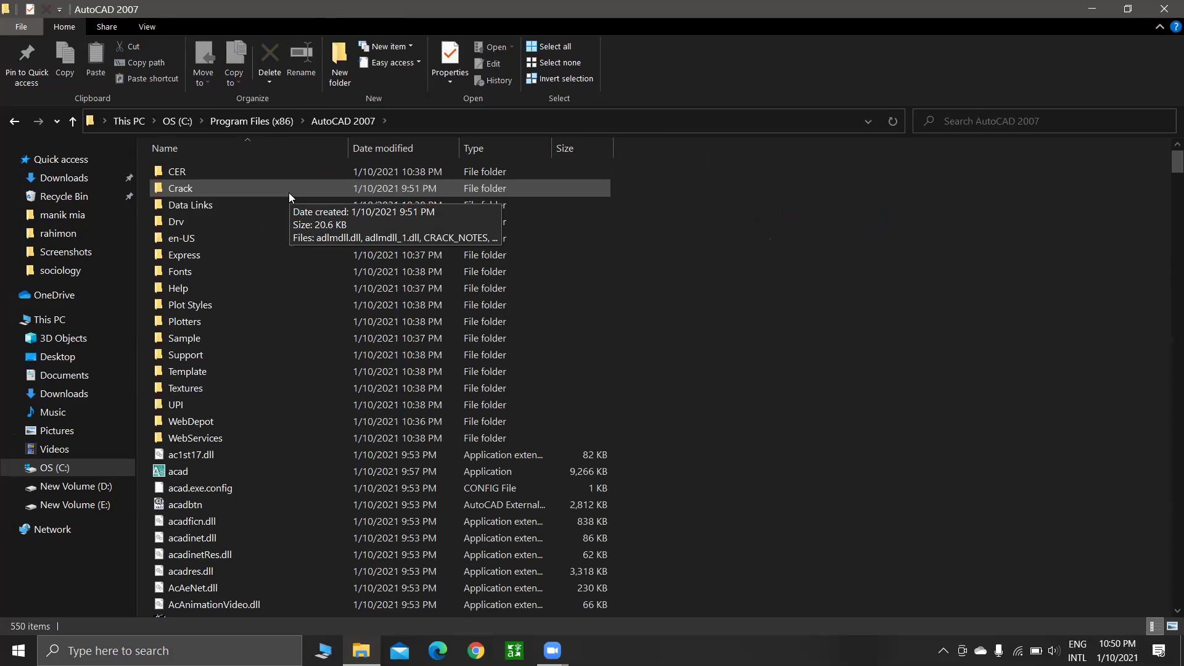
pyautogui.press('BackSpace')
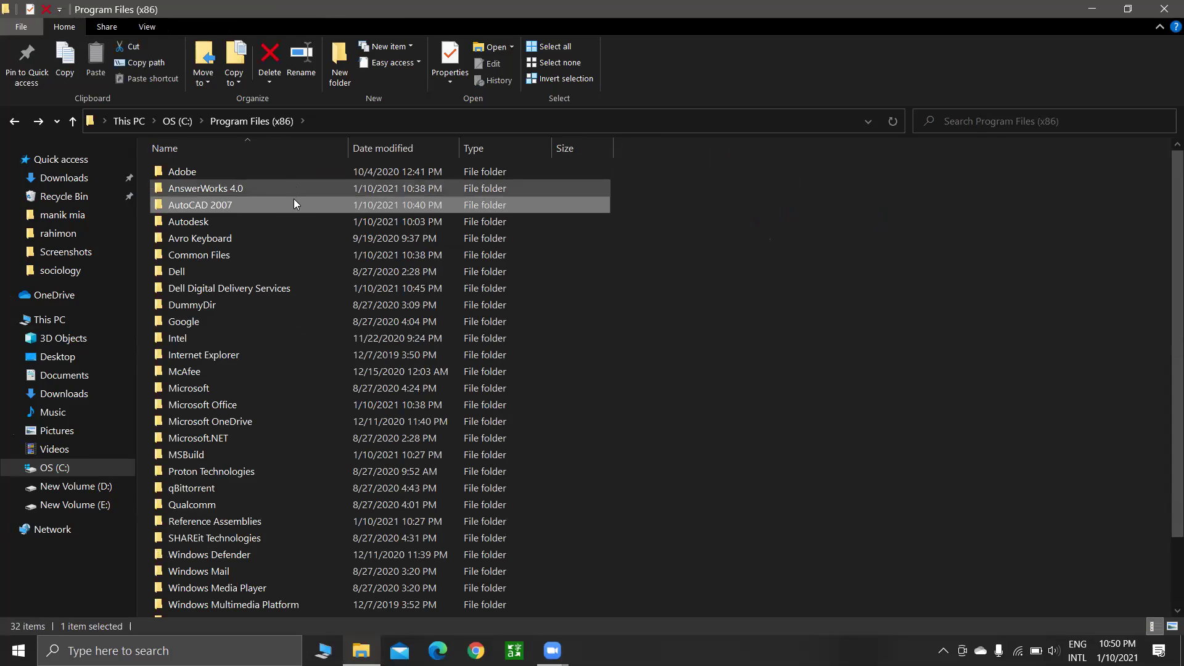
pyautogui.doubleClick(292, 204)
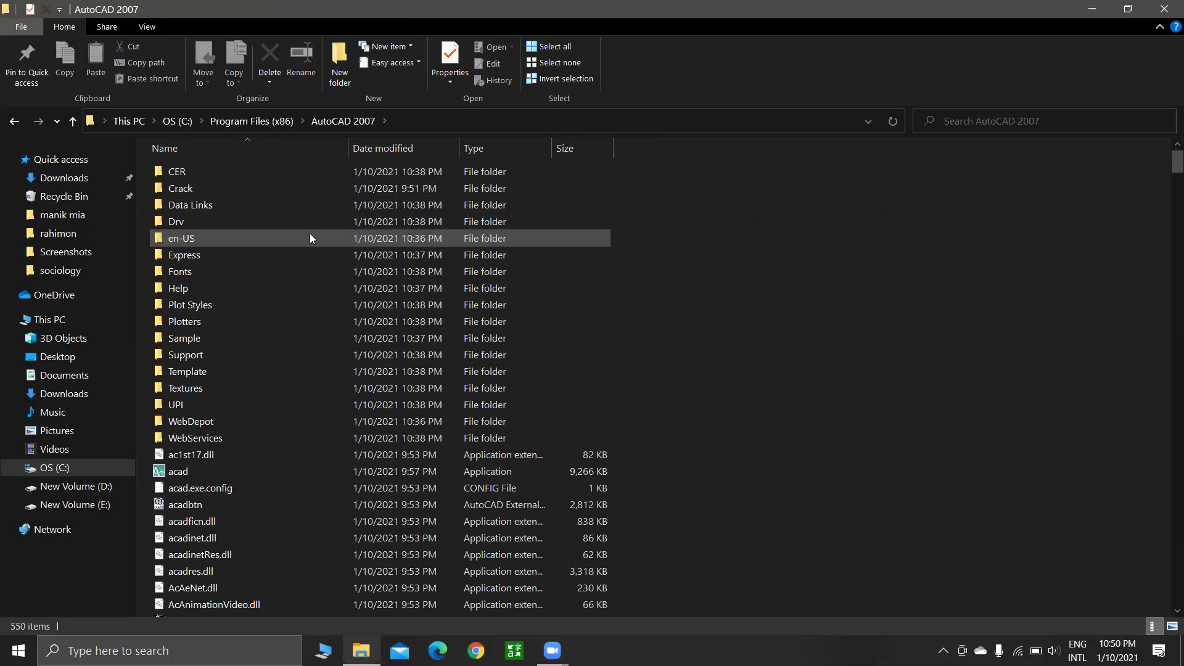
pyautogui.press('BackSpace')
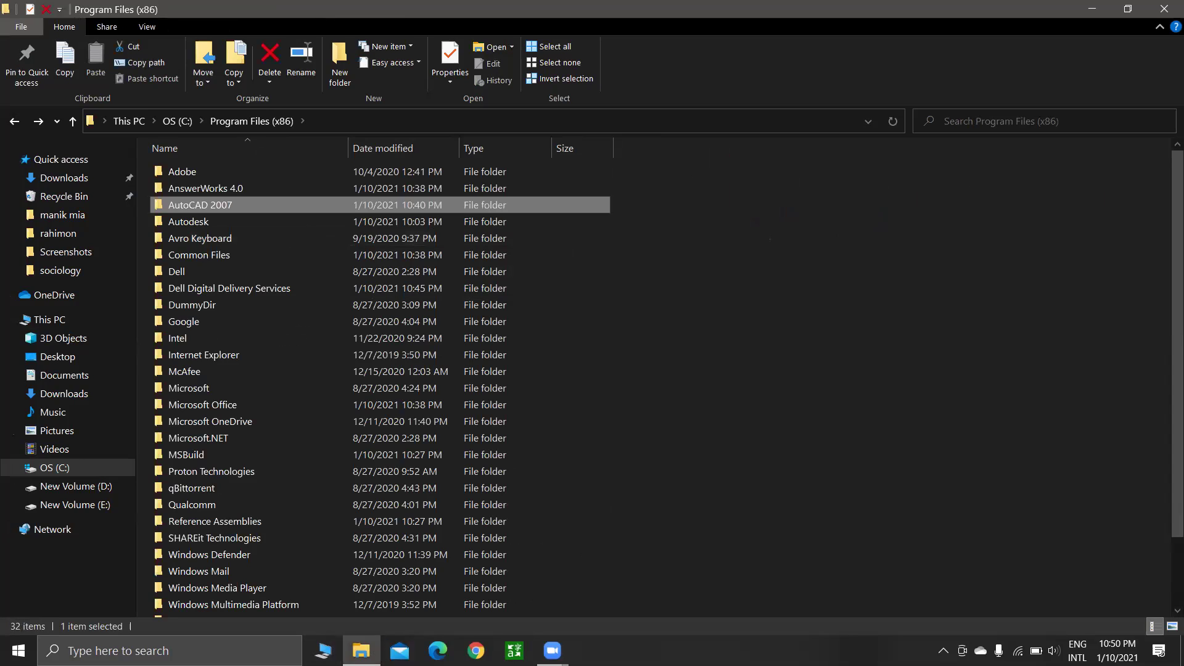
# Read the CRACK_NOTES text file in the extracted aAutoCAD 2007 folder in Downloads, and close it.
pyautogui.click(325, 650)
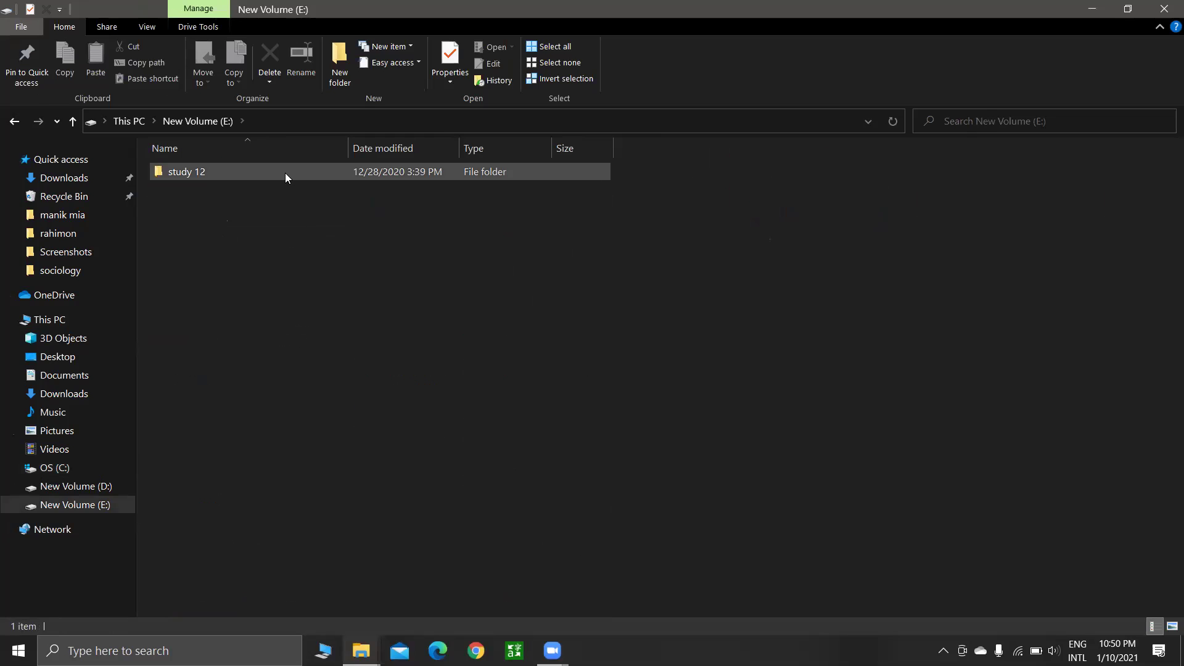
pyautogui.press('BackSpace')
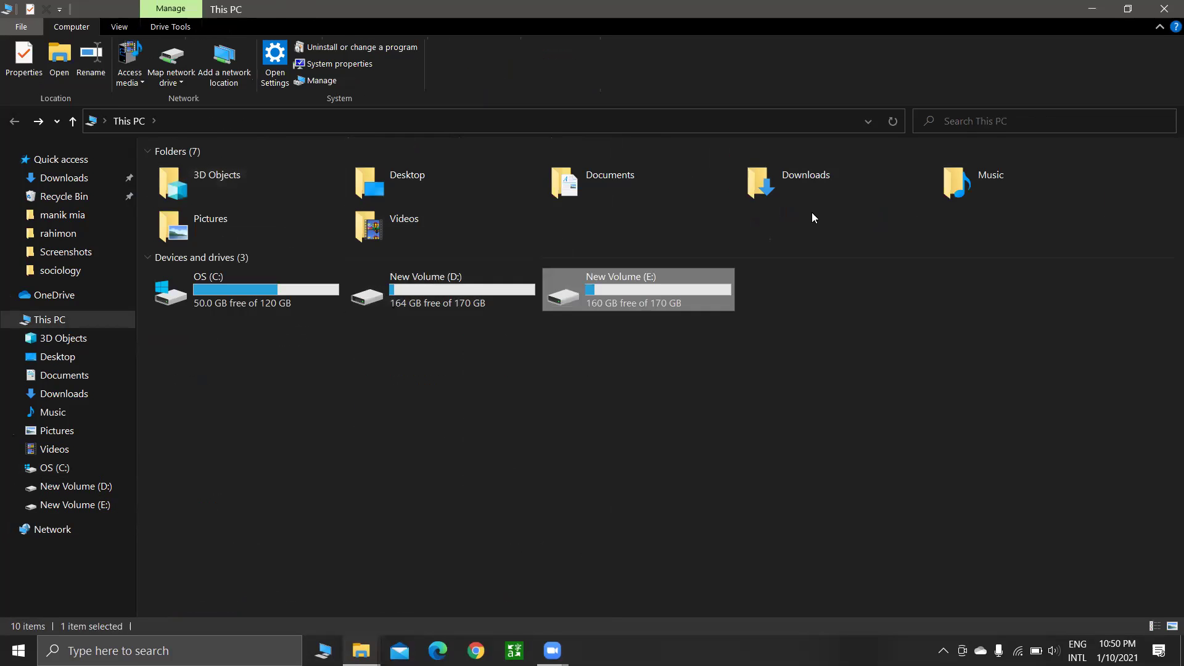
pyautogui.doubleClick(822, 178)
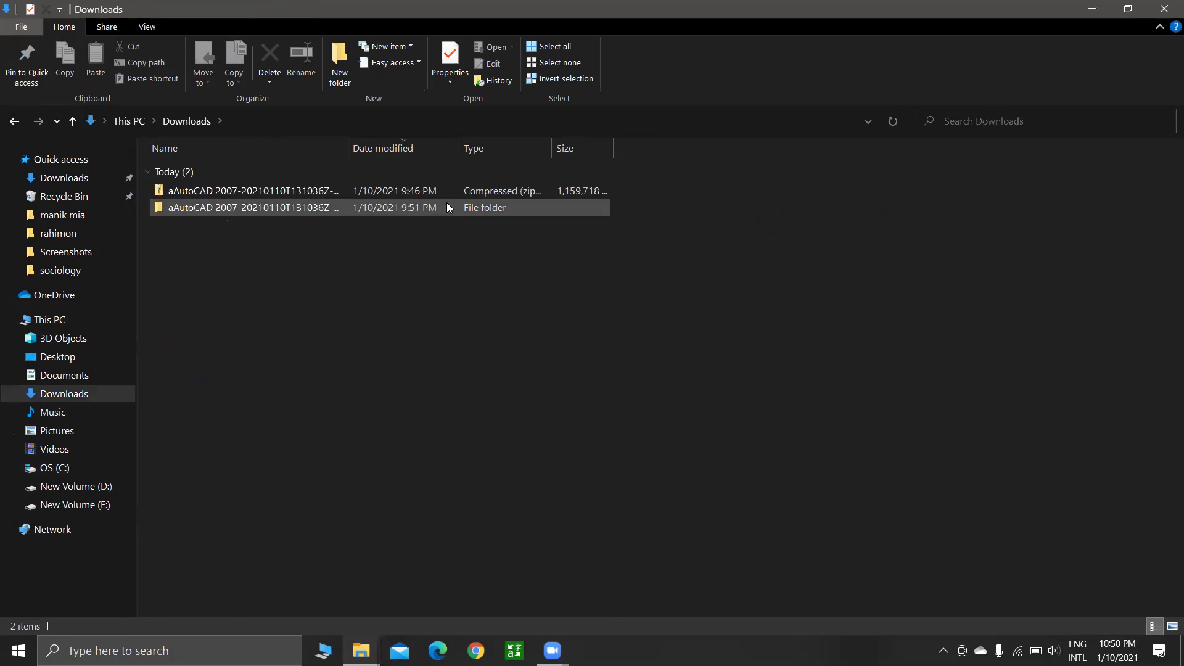
pyautogui.doubleClick(448, 208)
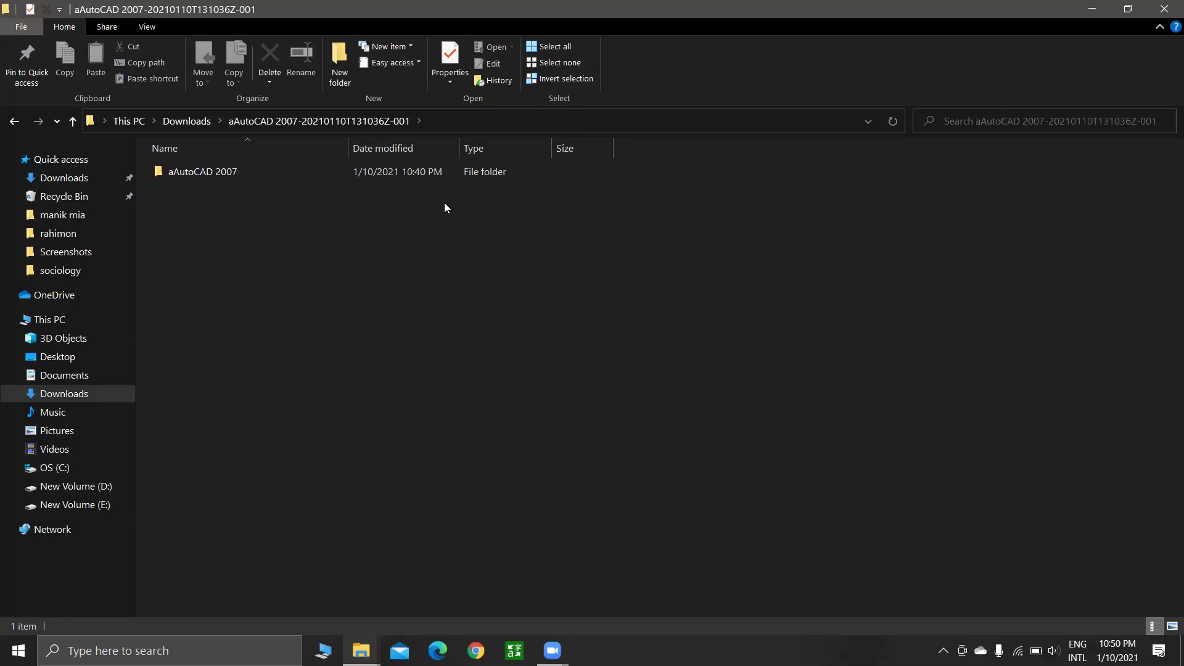
pyautogui.doubleClick(392, 171)
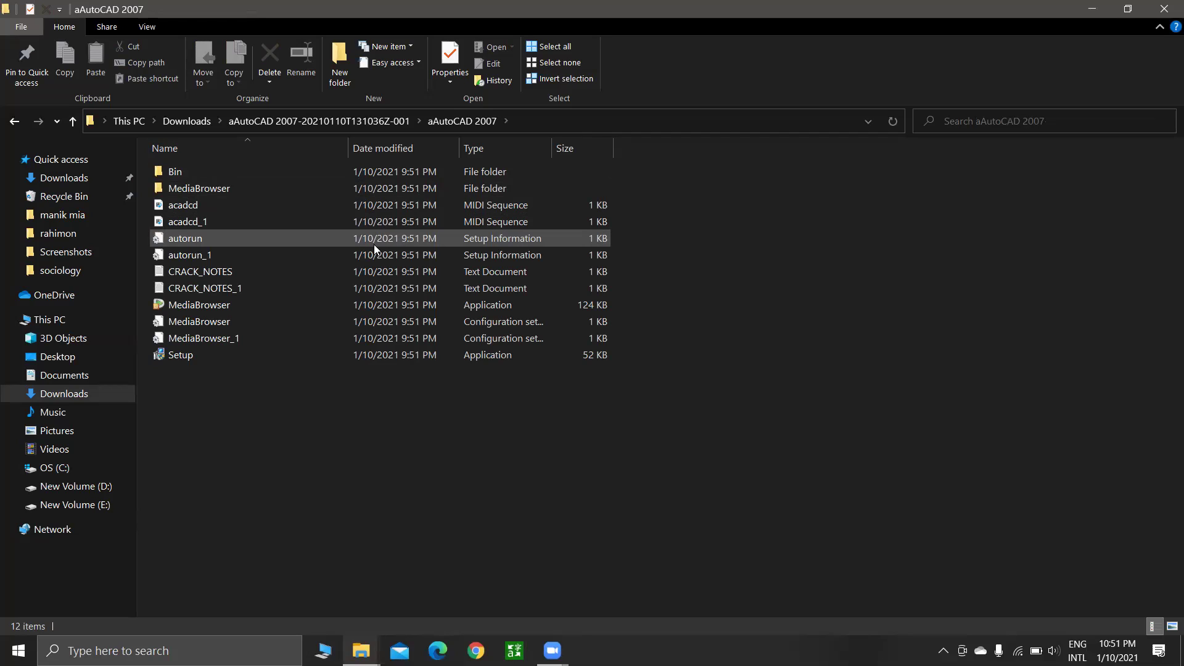
pyautogui.doubleClick(344, 275)
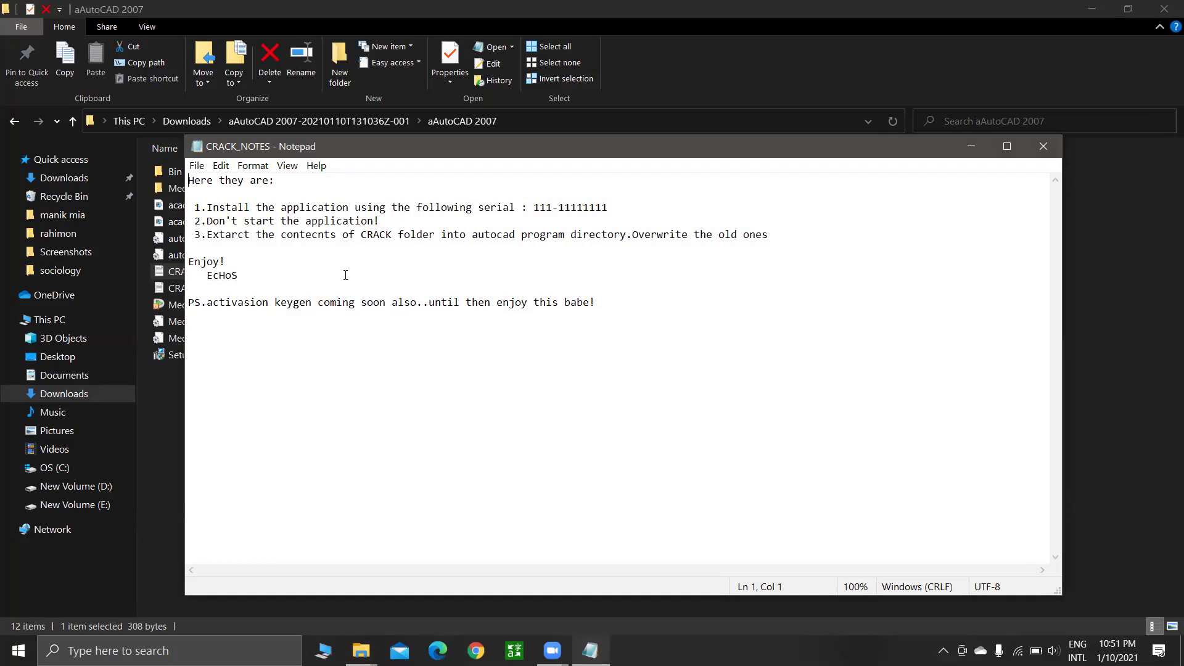
pyautogui.click(1050, 141)
# Copy all files from the Crack subfolder of the AutoCAD 2007 folder in Program Files (x86).
pyautogui.moveTo(362, 650)
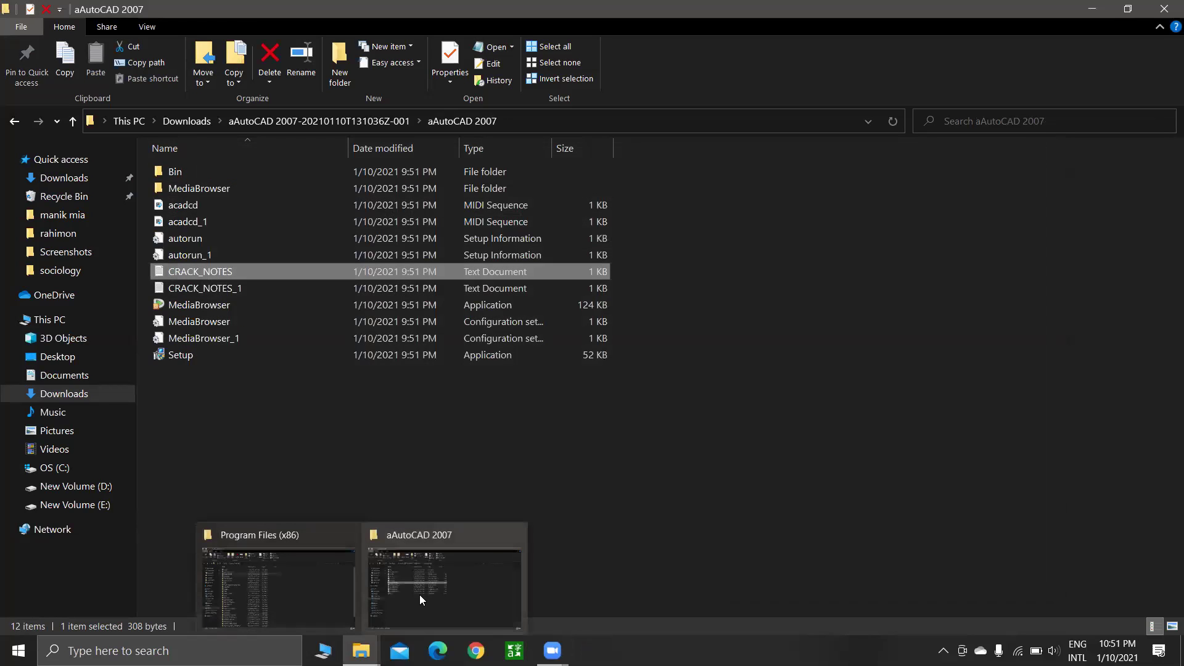
pyautogui.click(314, 580)
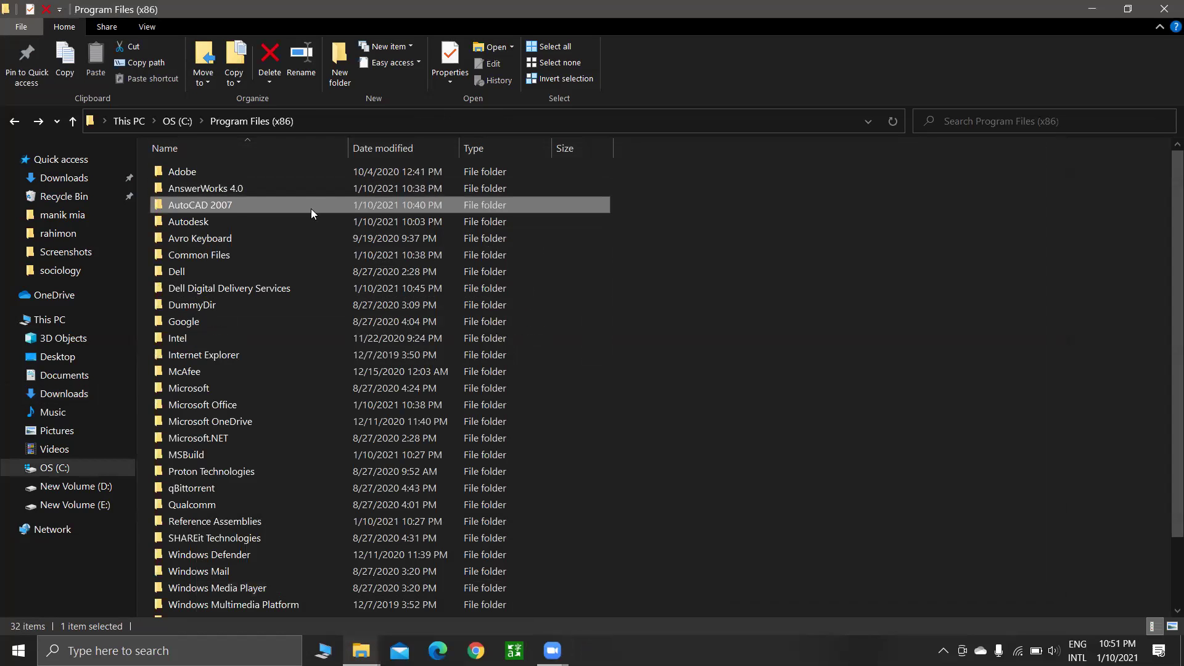
pyautogui.doubleClick(311, 209)
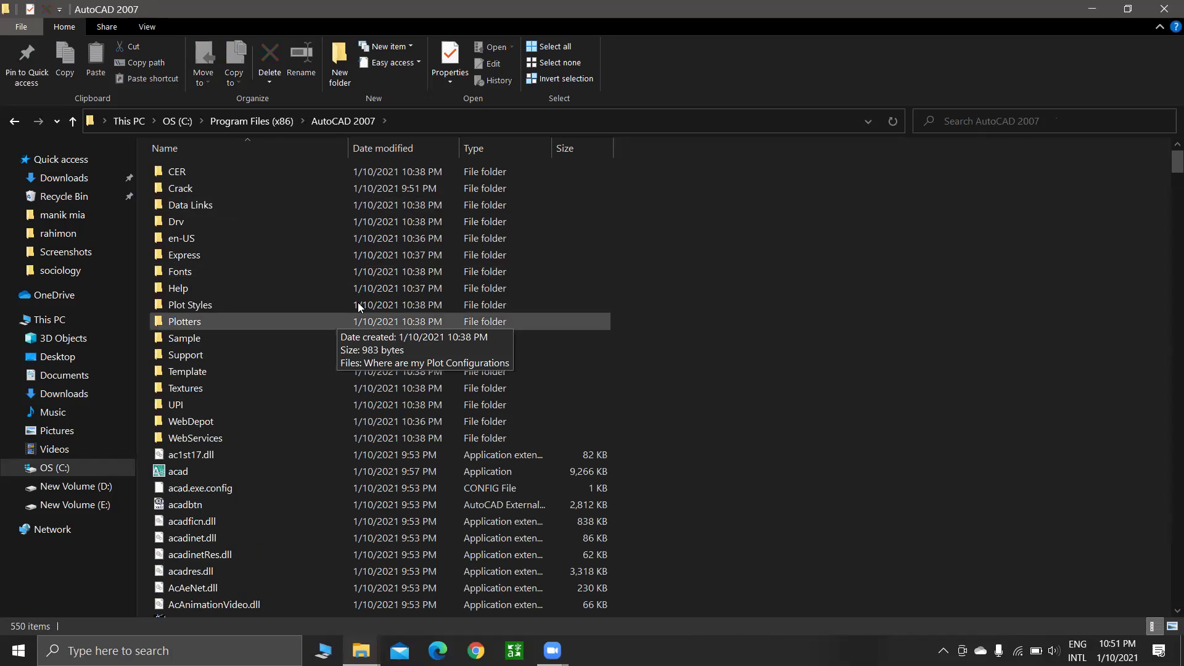
pyautogui.doubleClick(333, 183)
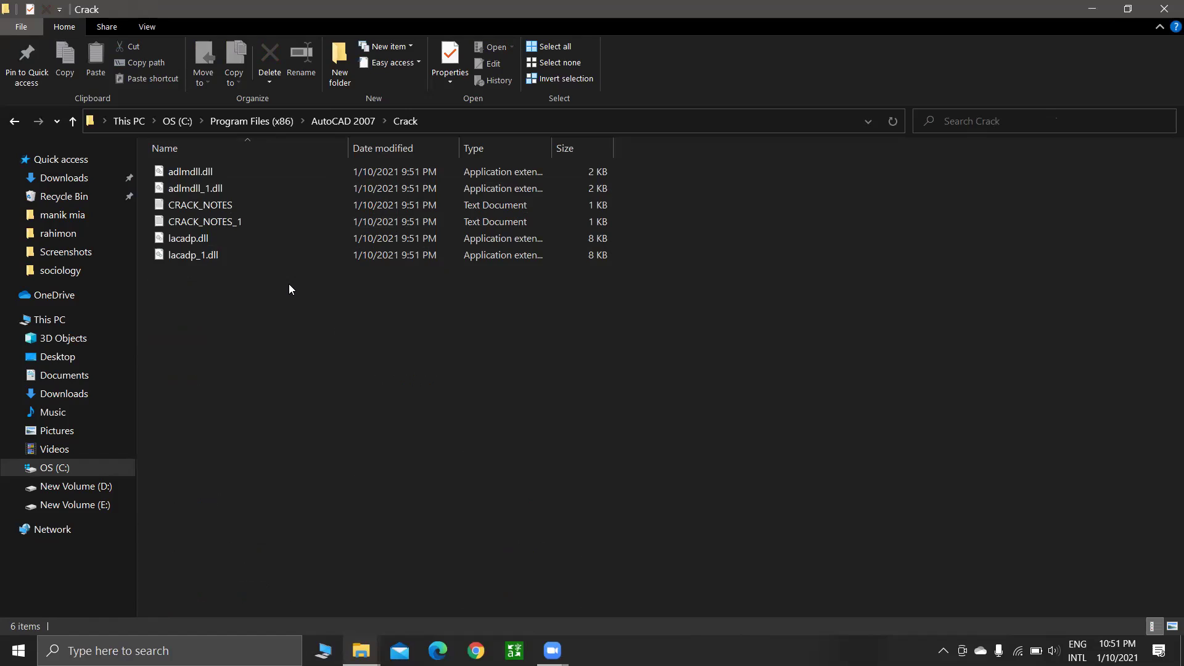
pyautogui.hotkey('ctrl', 'a')
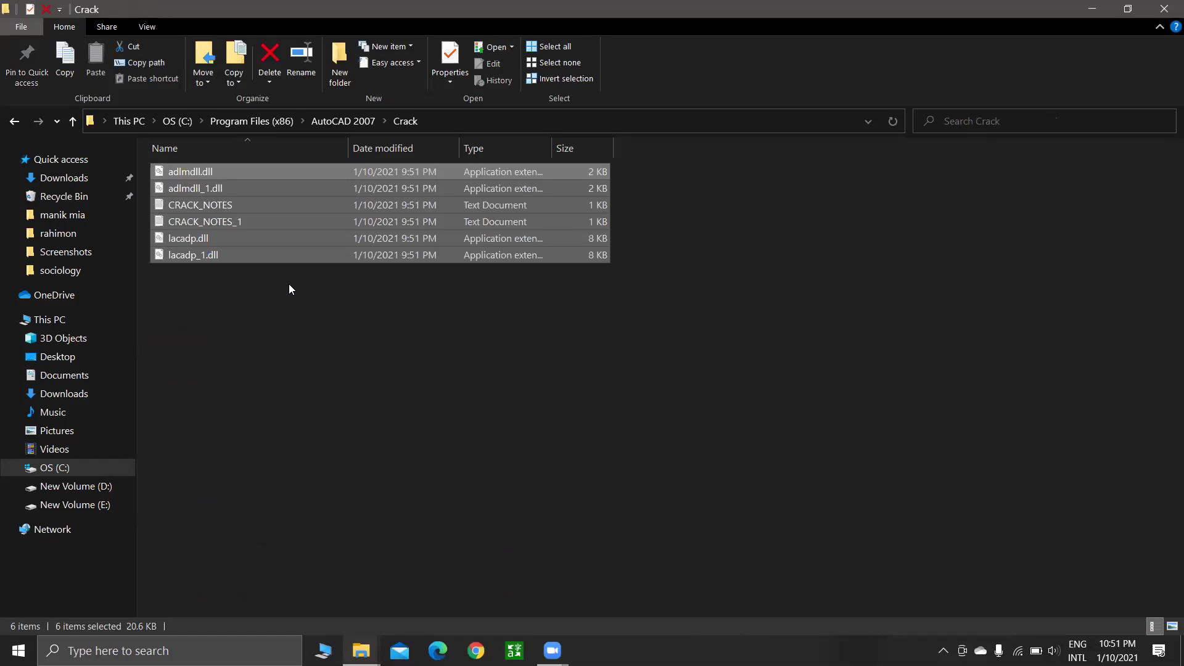
pyautogui.hotkey('ctrl', 'c')
# Paste the copied files into the AutoCAD 2007 program folder, replacing duplicates and granting administrator permission for all items, and show the desktop.
pyautogui.press('BackSpace')
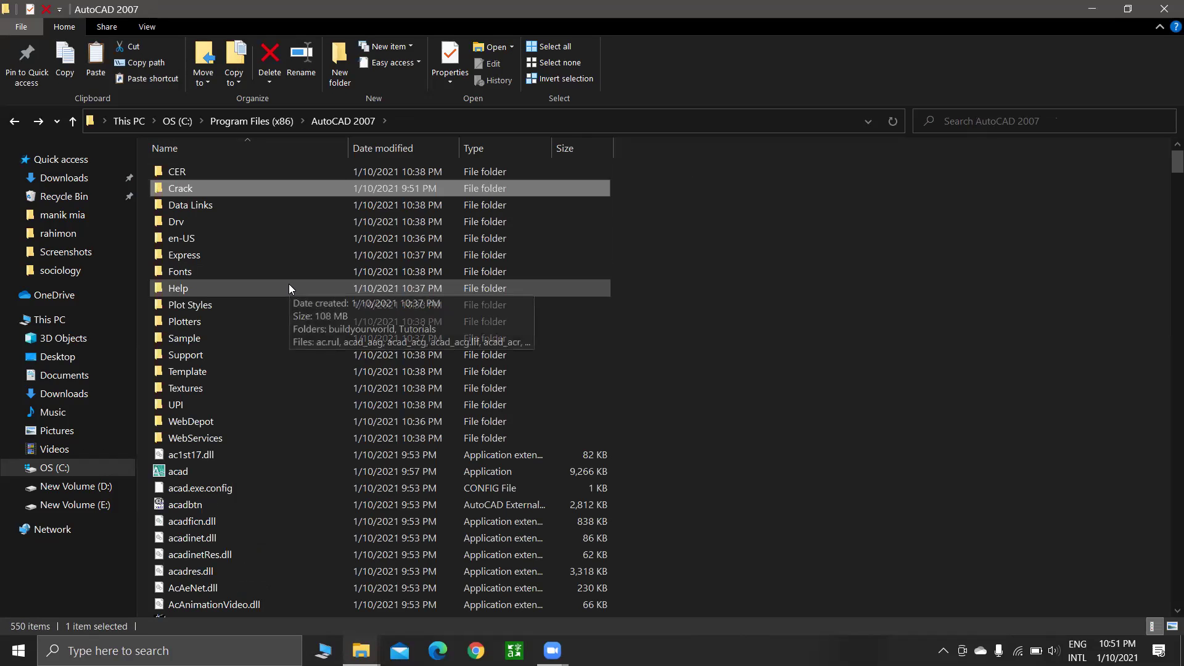
pyautogui.hotkey('ctrl', 'v')
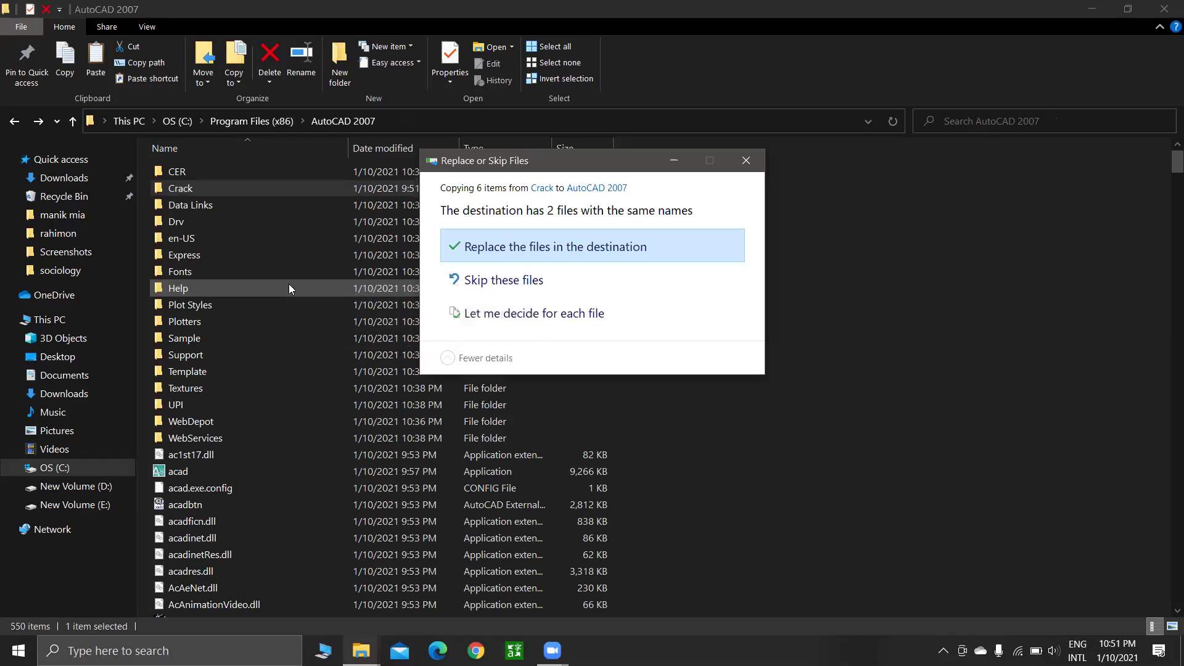
pyautogui.click(558, 247)
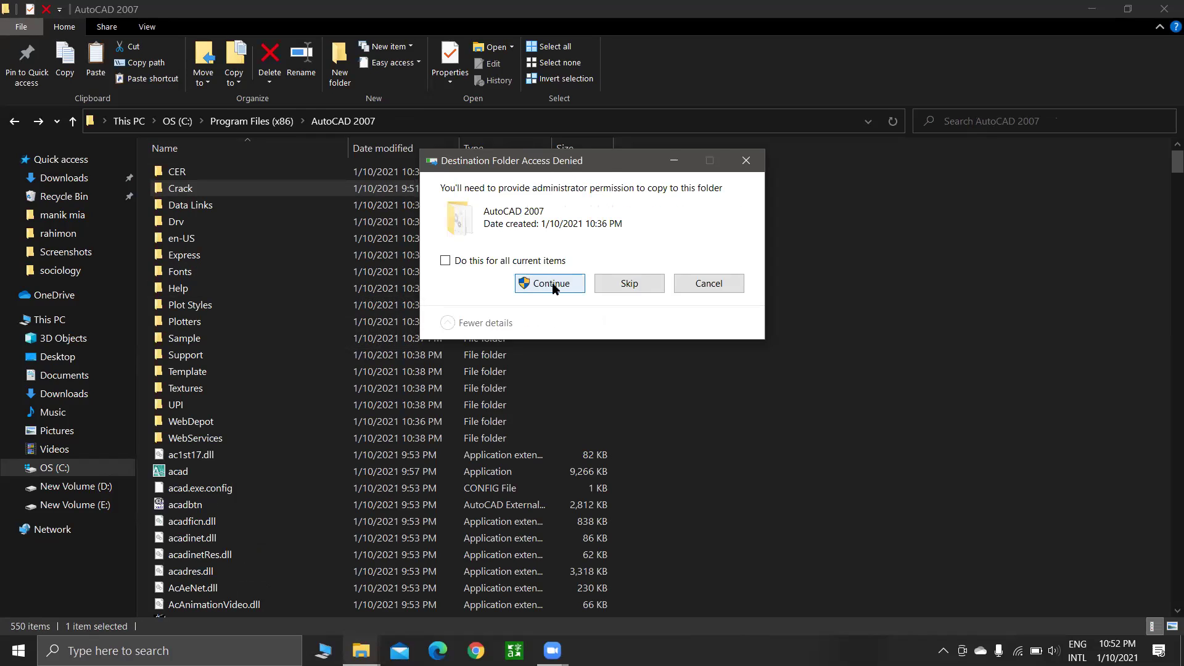
pyautogui.click(551, 284)
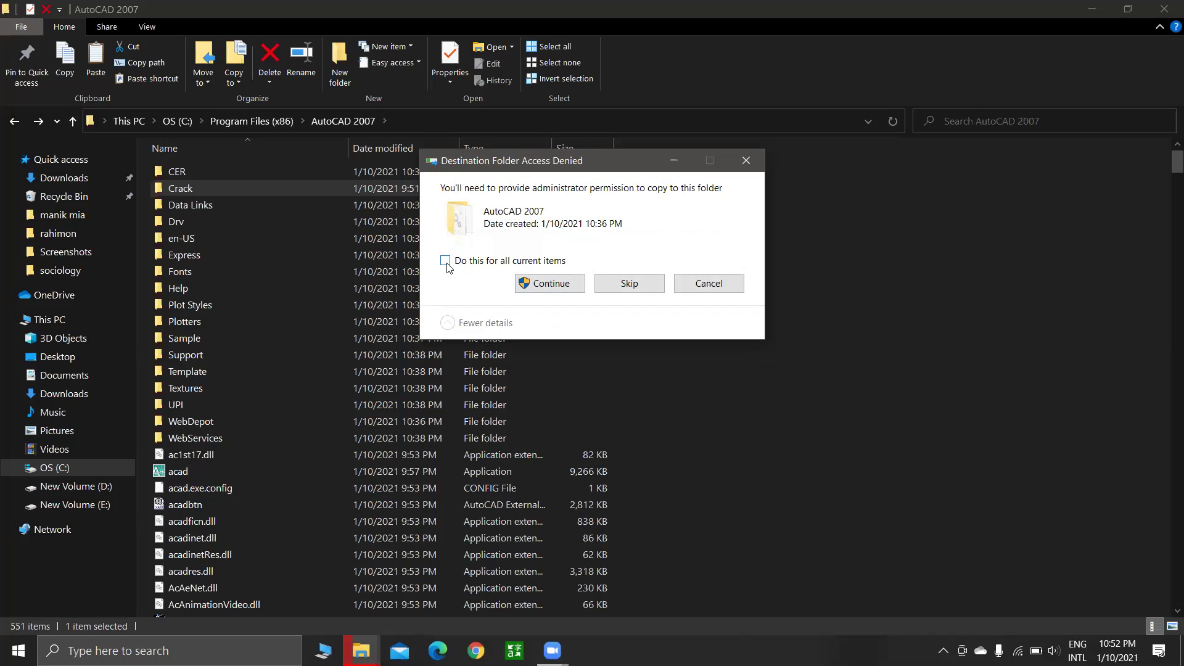
pyautogui.click(445, 261)
pyautogui.click(523, 286)
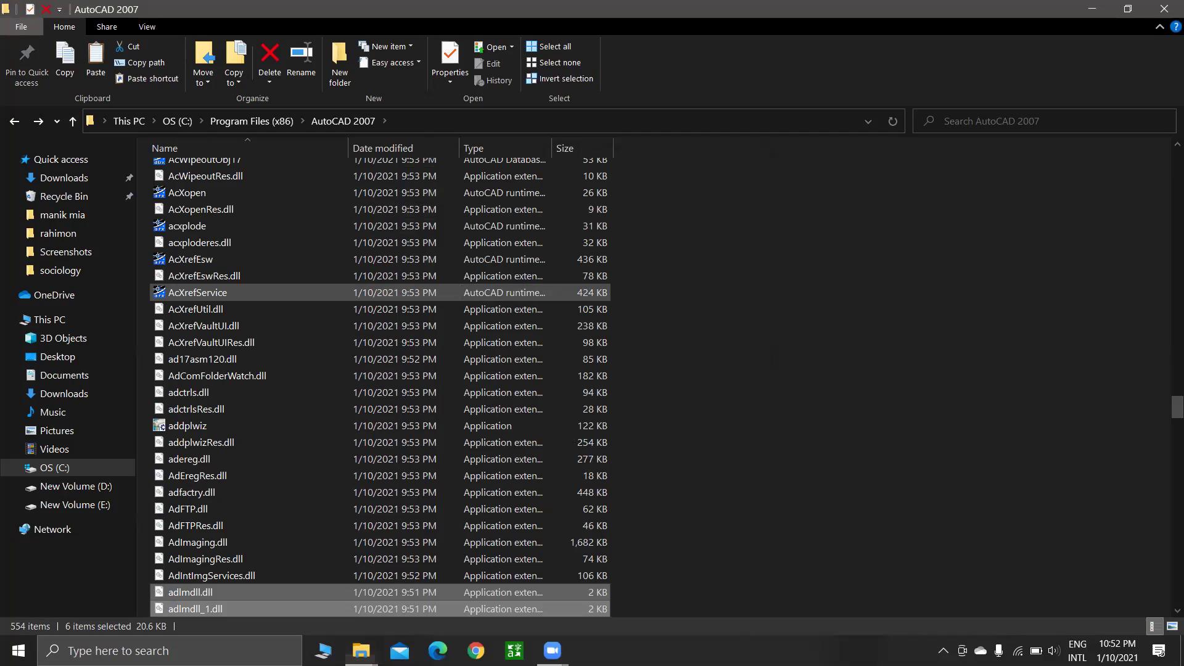
pyautogui.press('super+d')
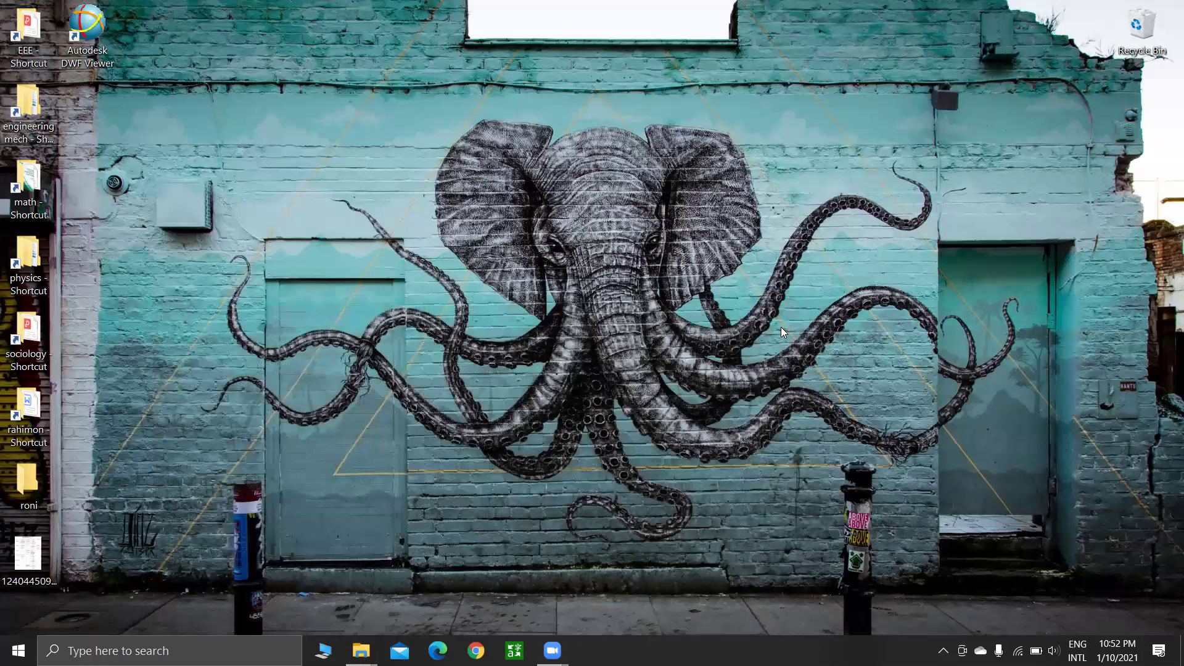
# Retry the missing source file in the AutoCAD 2007 configuration, cancel the configuration, and dismiss the shortcut error.
pyautogui.click(779, 335)
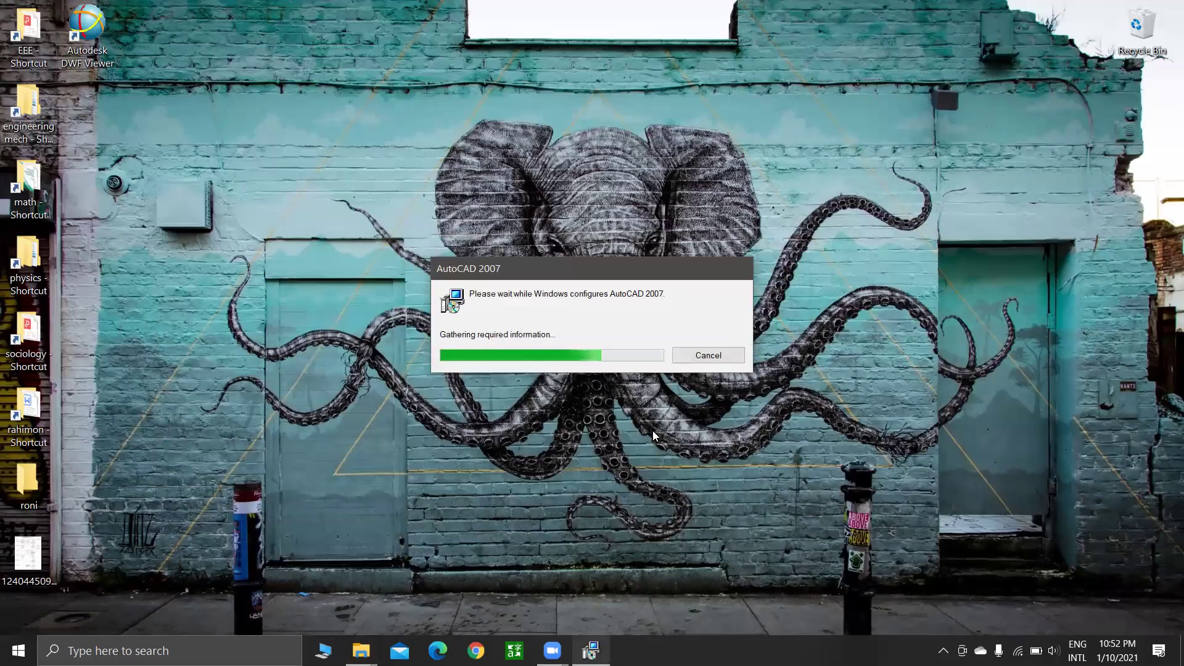
pyautogui.click(18, 650)
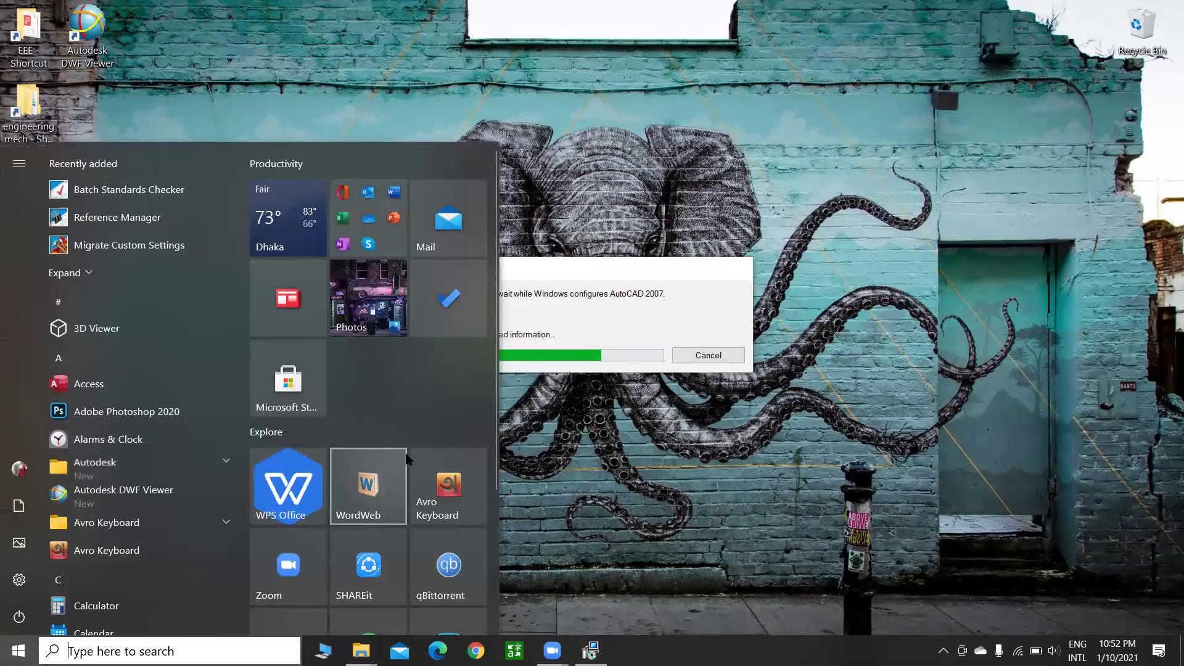
pyautogui.scroll(-3, 407, 457)
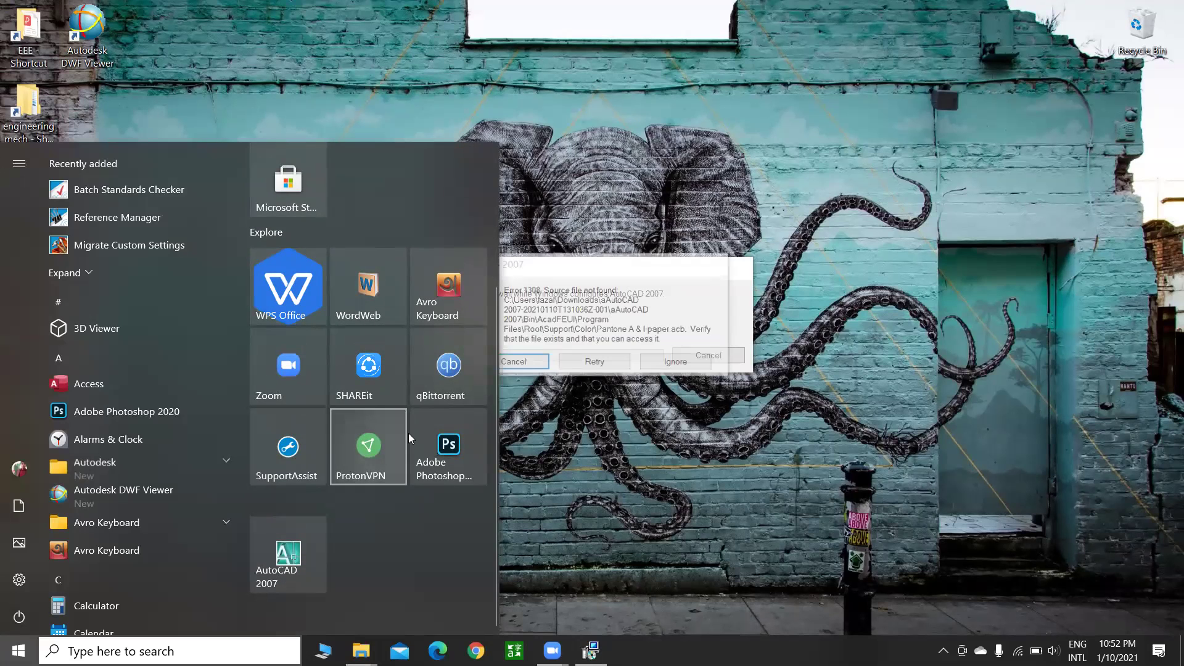
pyautogui.click(541, 381)
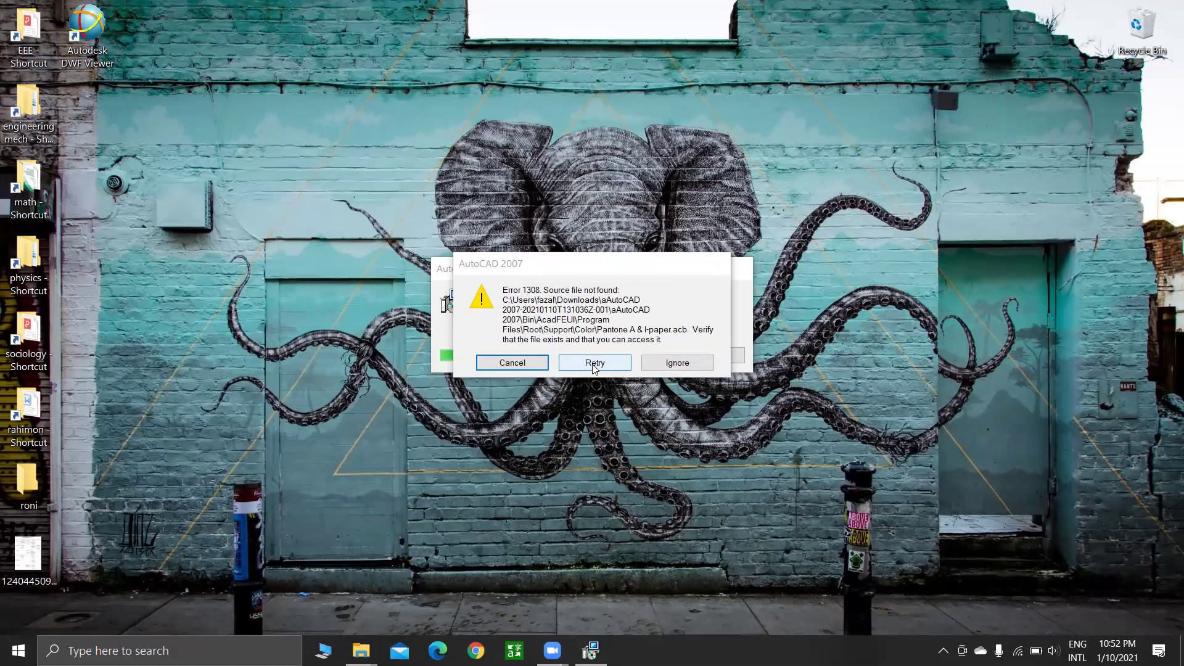
pyautogui.click(594, 367)
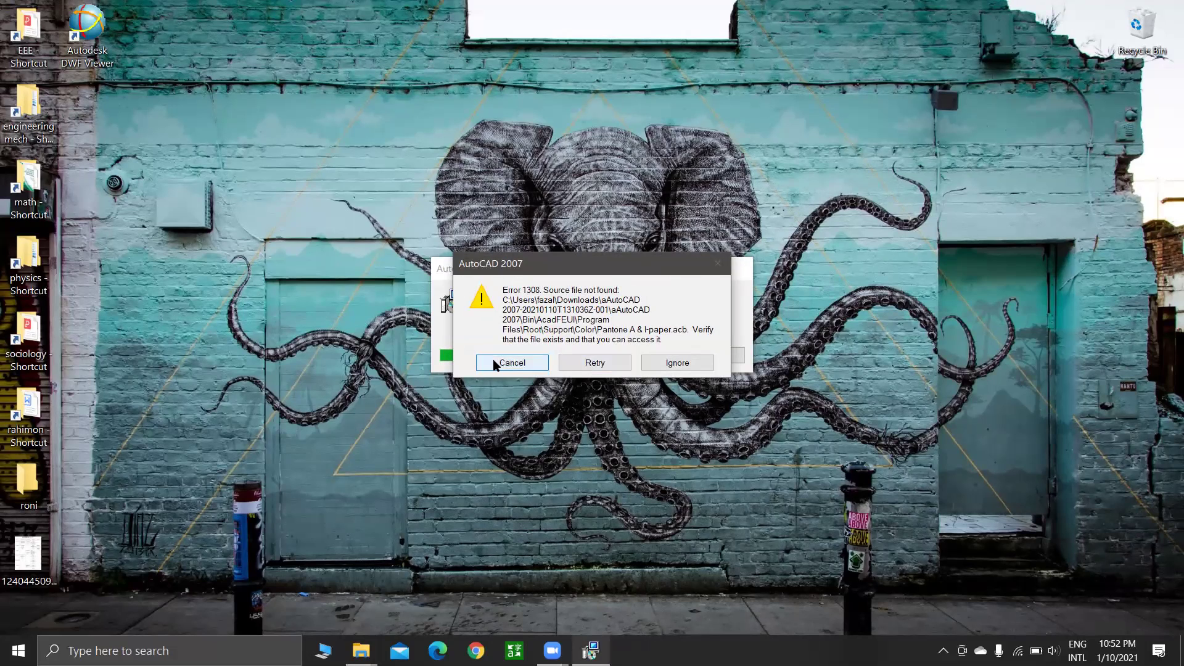
pyautogui.click(540, 363)
pyautogui.click(573, 353)
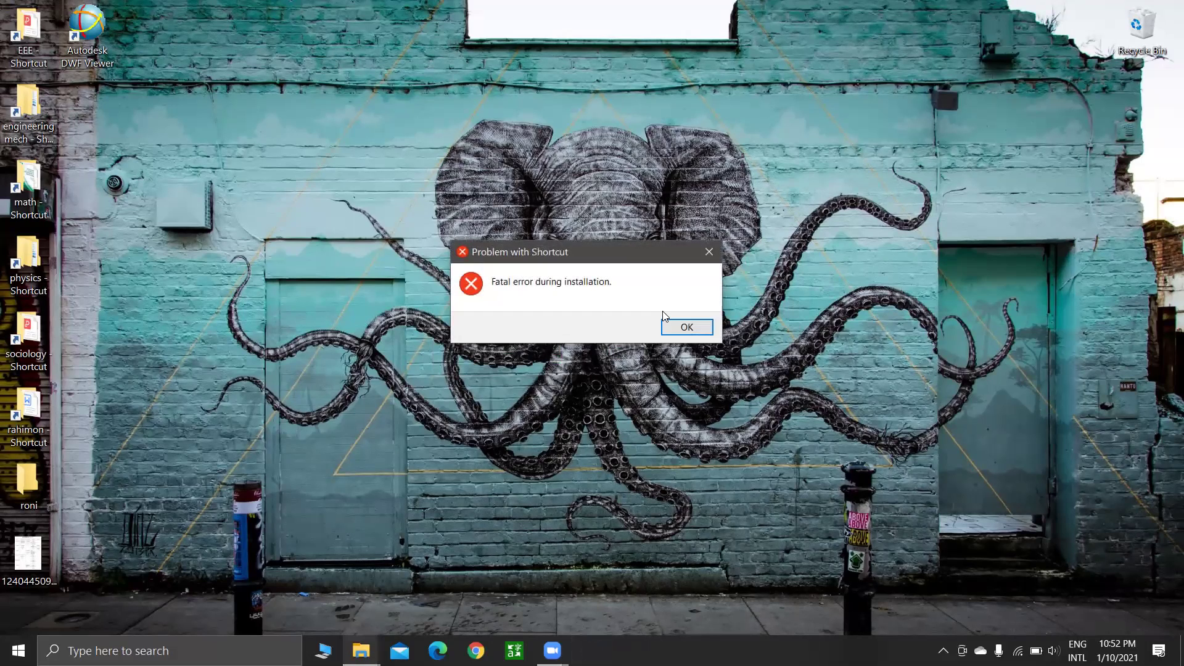
pyautogui.click(691, 329)
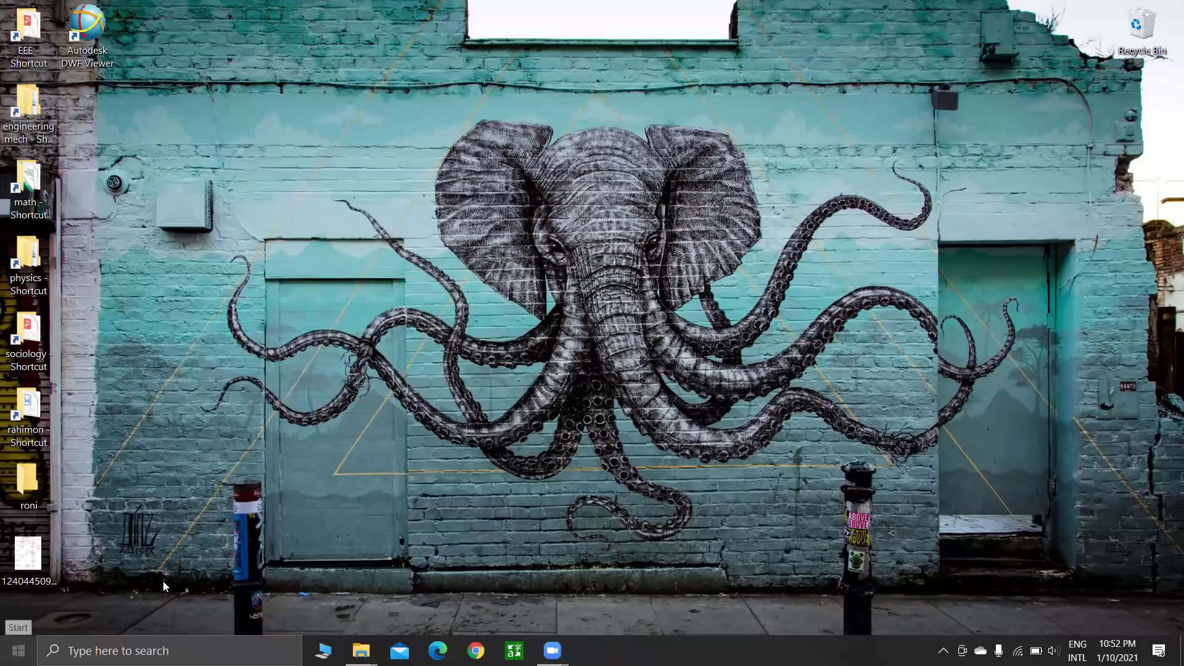
pyautogui.press('super')
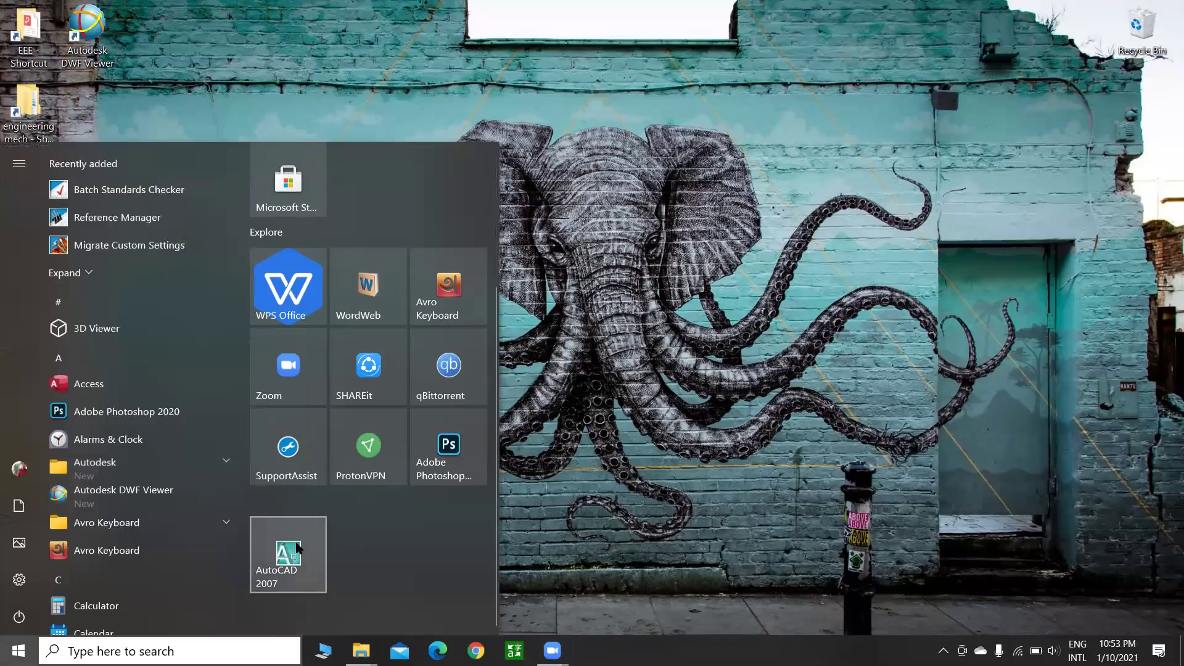
pyautogui.rightClick(296, 546)
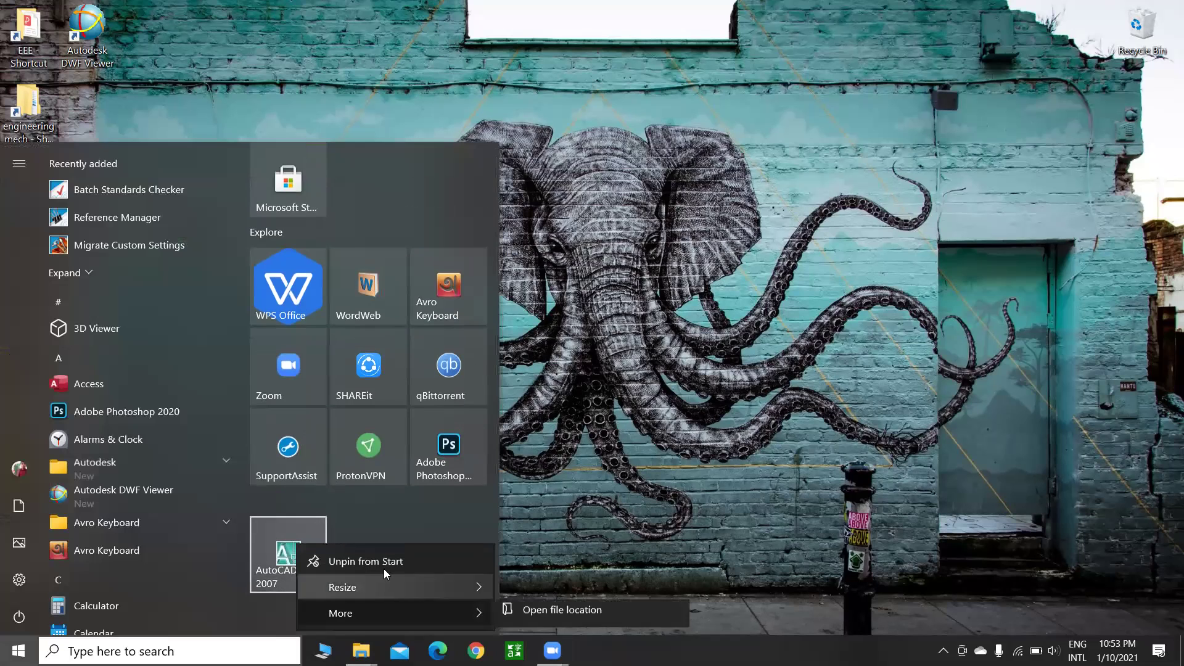
pyautogui.press('Escape')
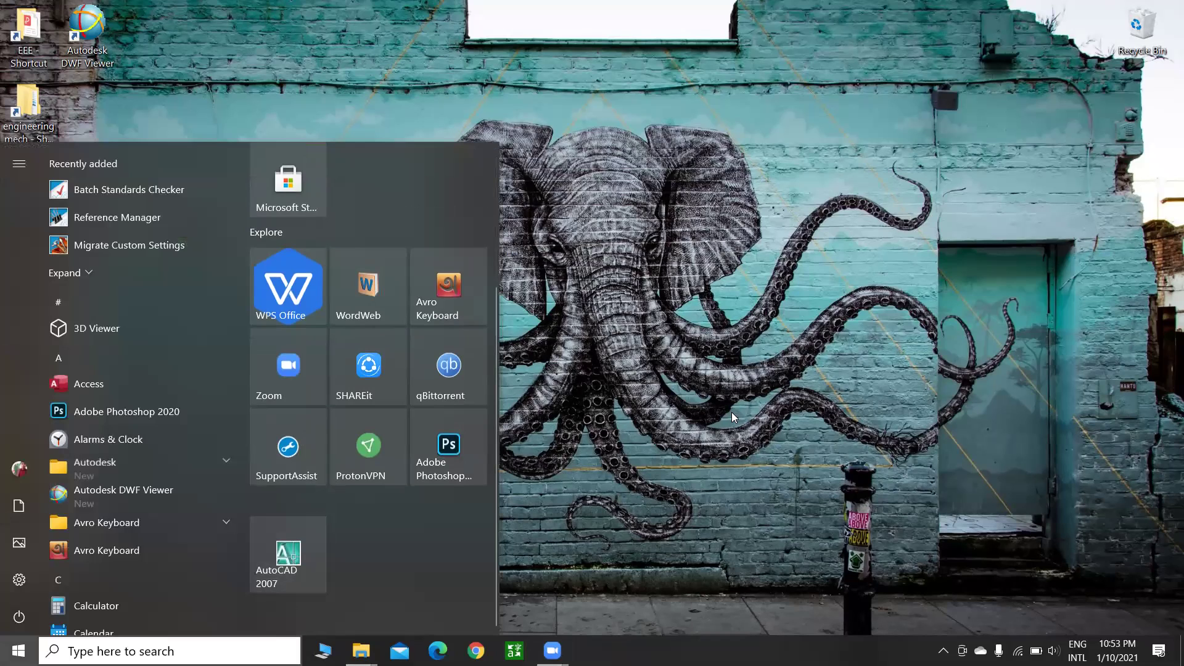
# Switch to Chrome and search YouTube for "error 1308 source file not found autocad 2007".
pyautogui.press('super+5')
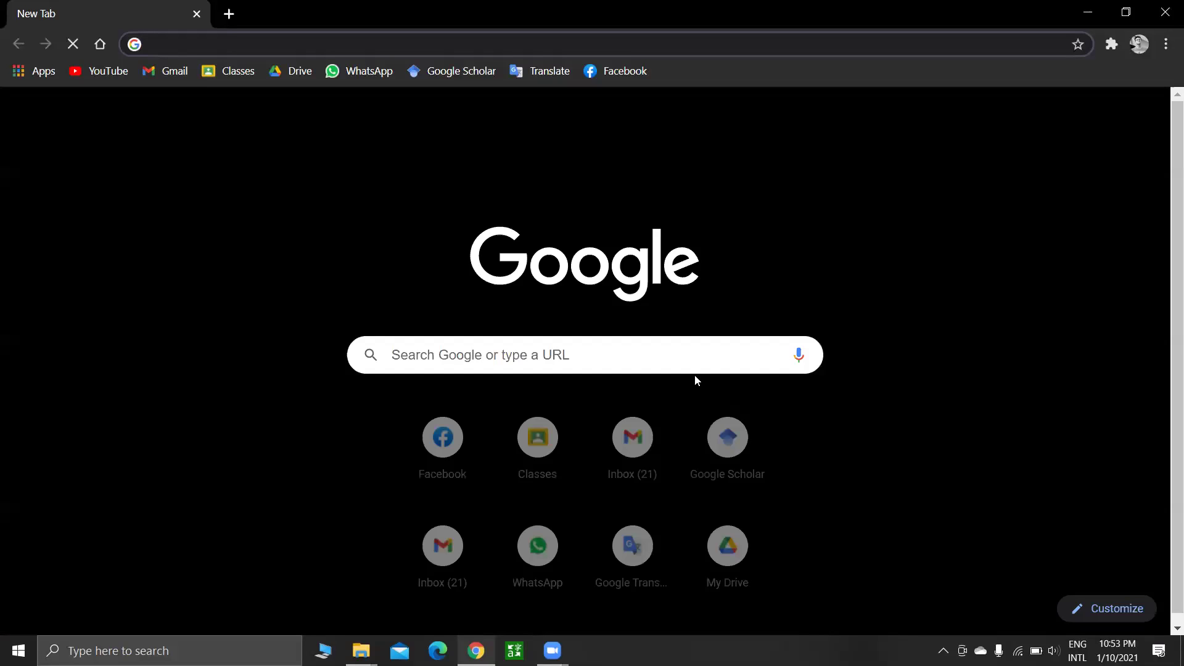
pyautogui.click(101, 67)
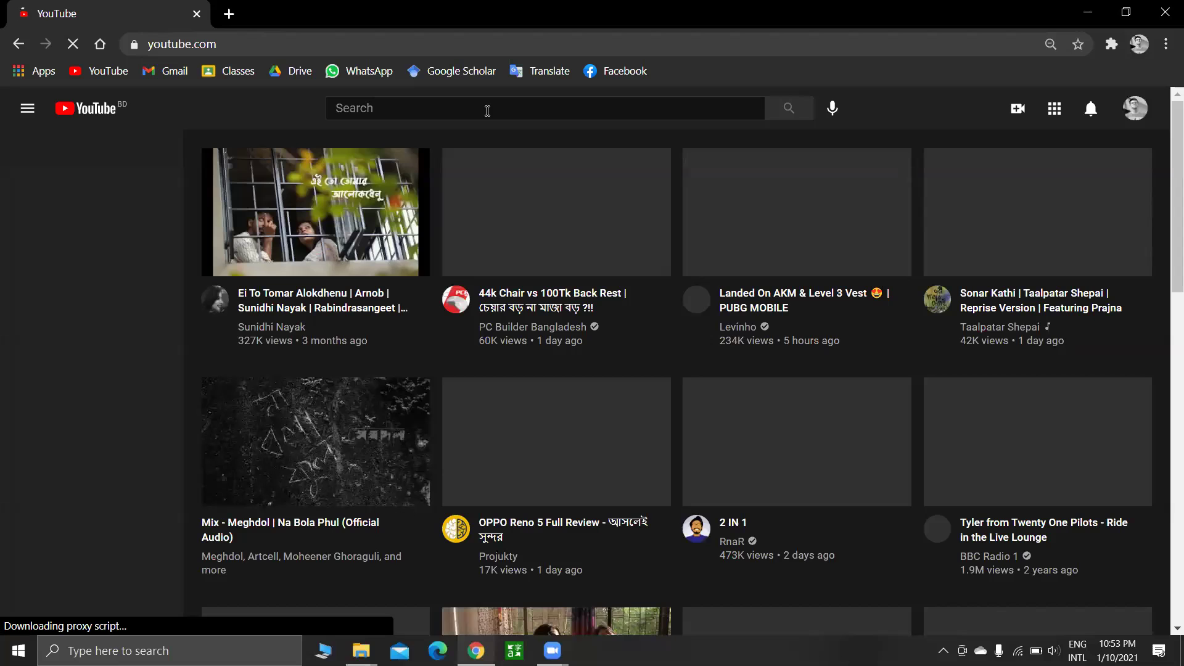
pyautogui.click(487, 111)
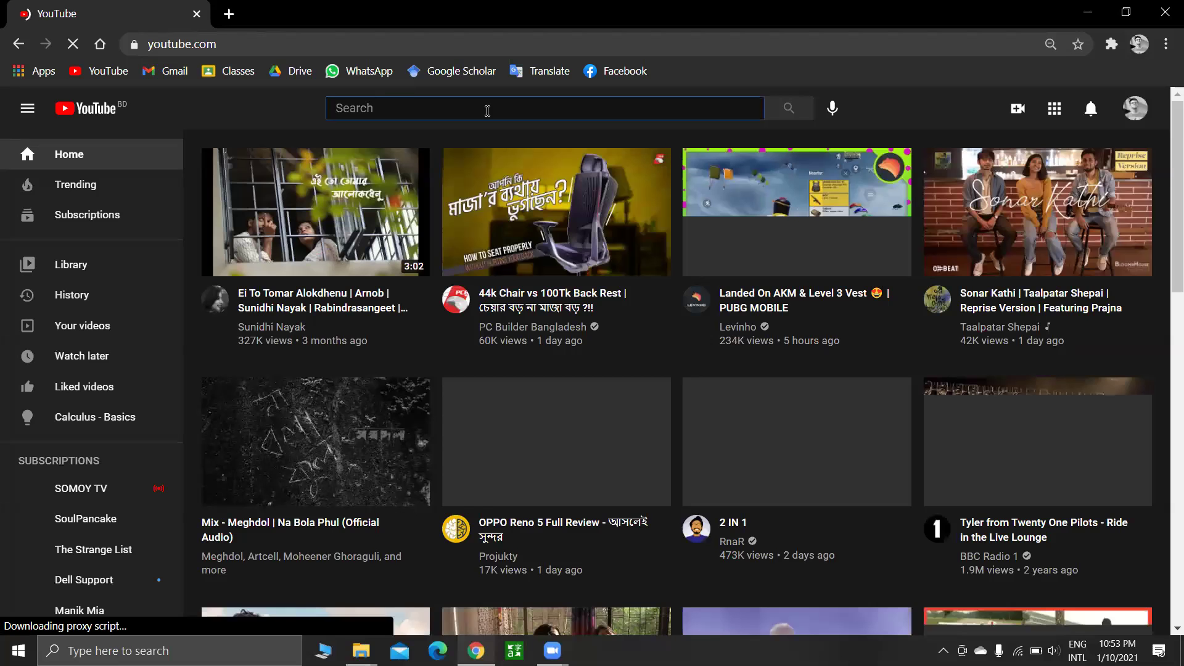
pyautogui.write('error ')
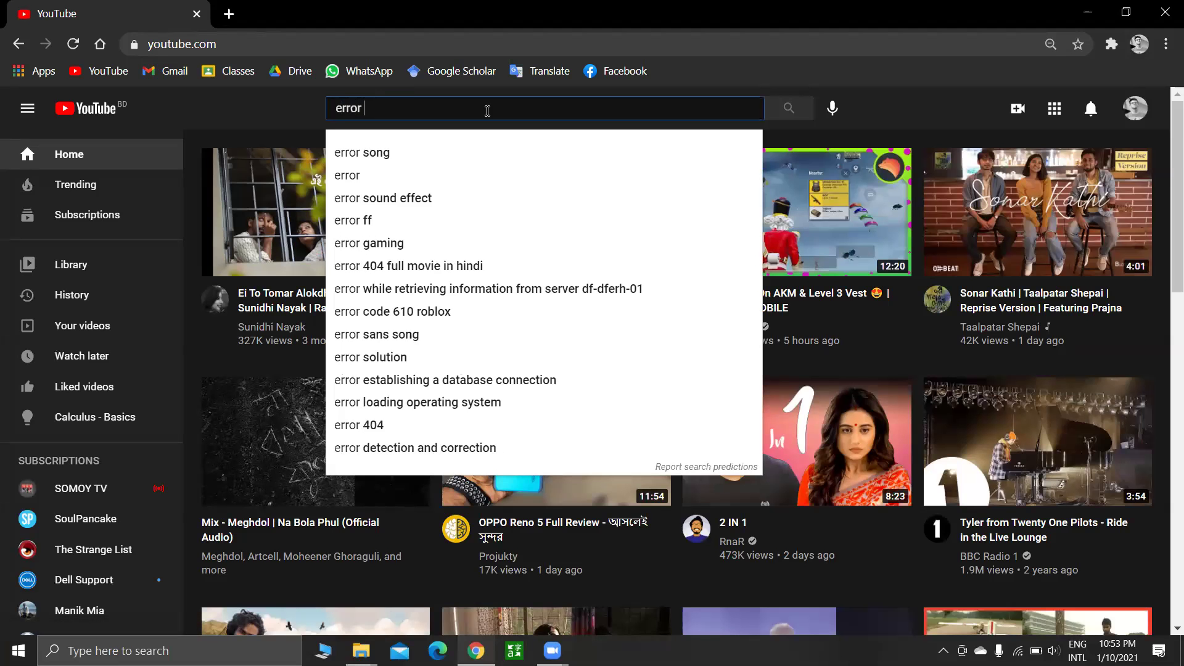
pyautogui.write('138')
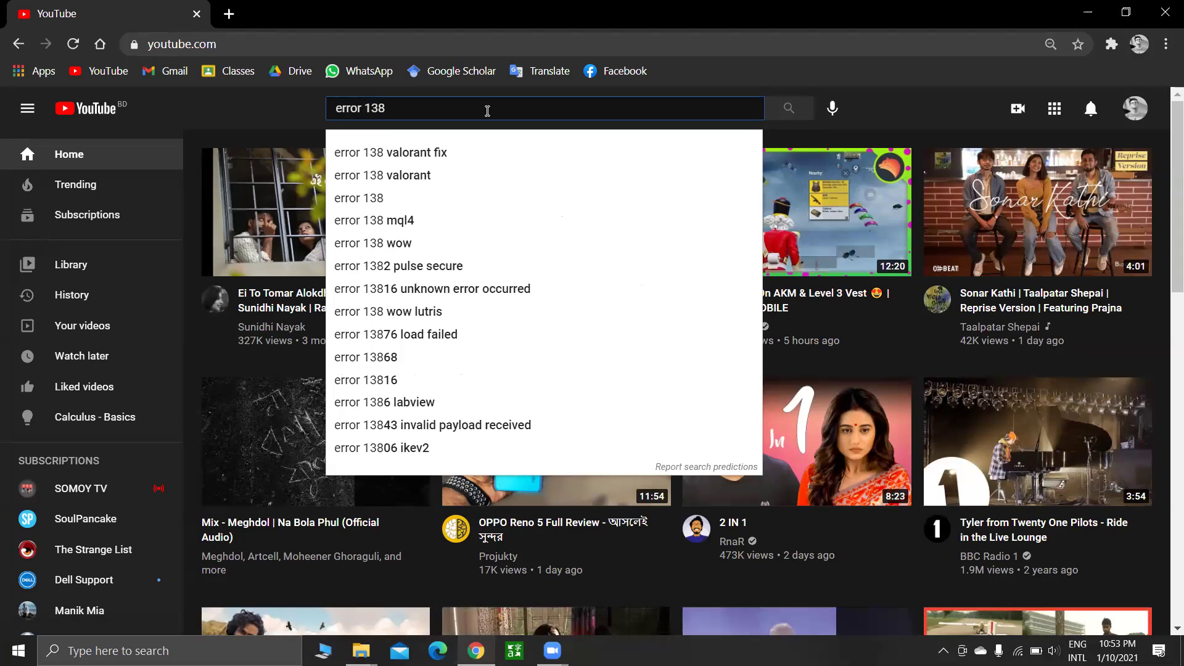
pyautogui.press('BackSpace')
pyautogui.write('08')
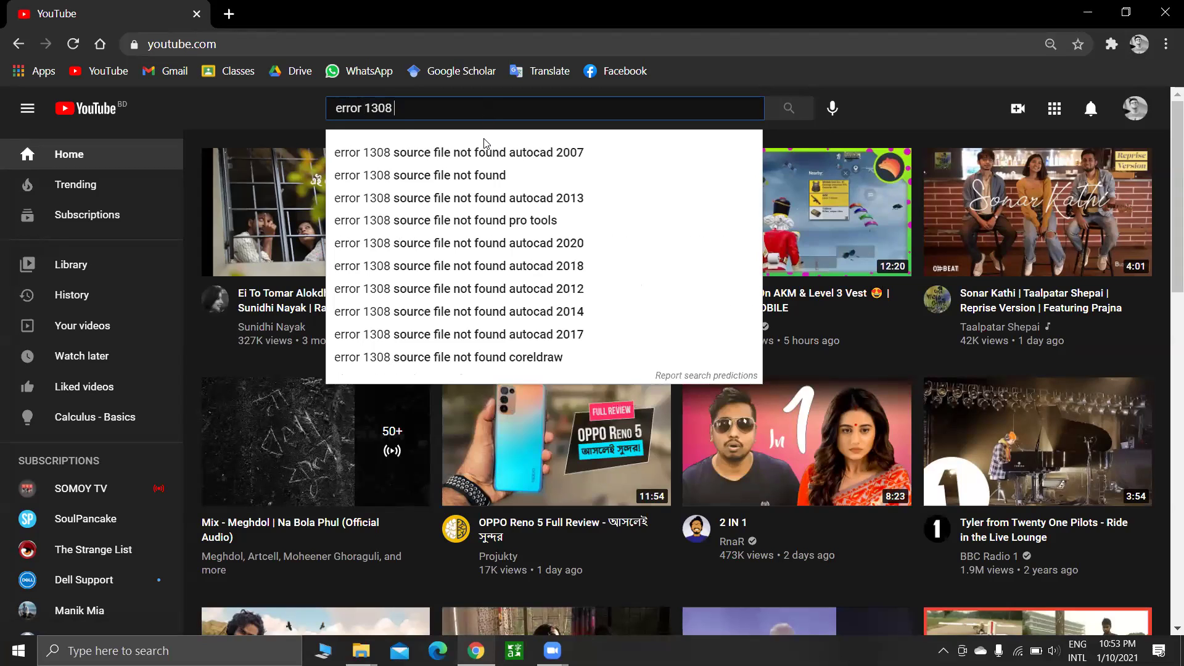
pyautogui.click(481, 156)
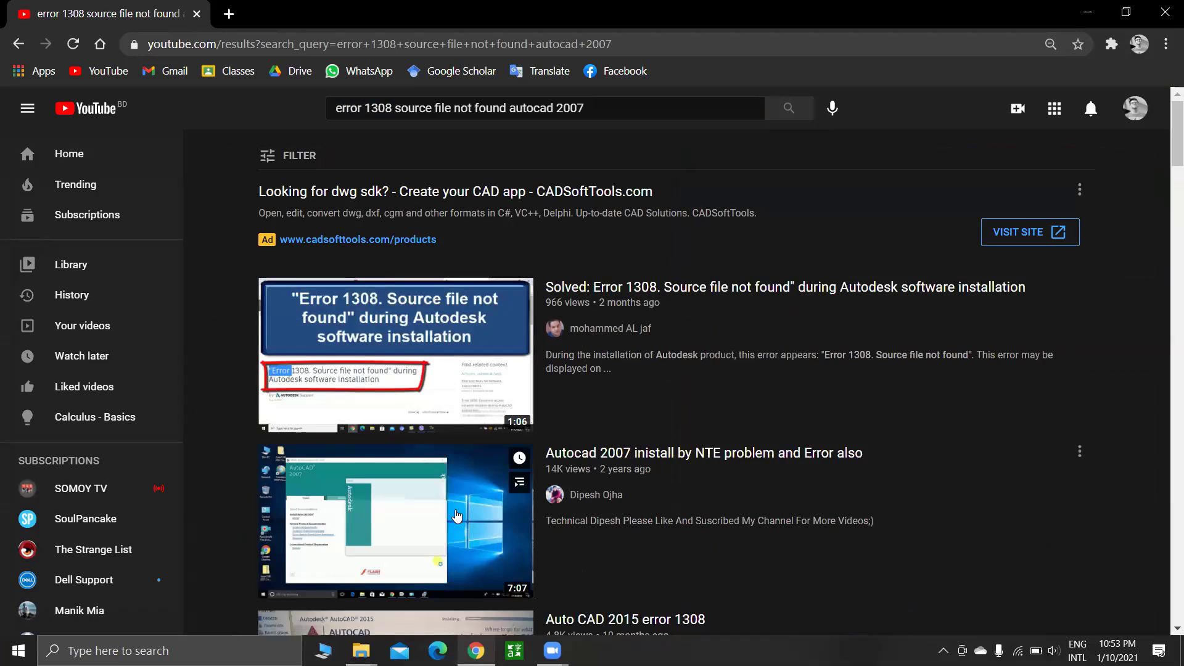
# Play the video on solving Error 1308 during Autodesk software installation in full screen, and raise the volume.
pyautogui.scroll(-2, 457, 516)
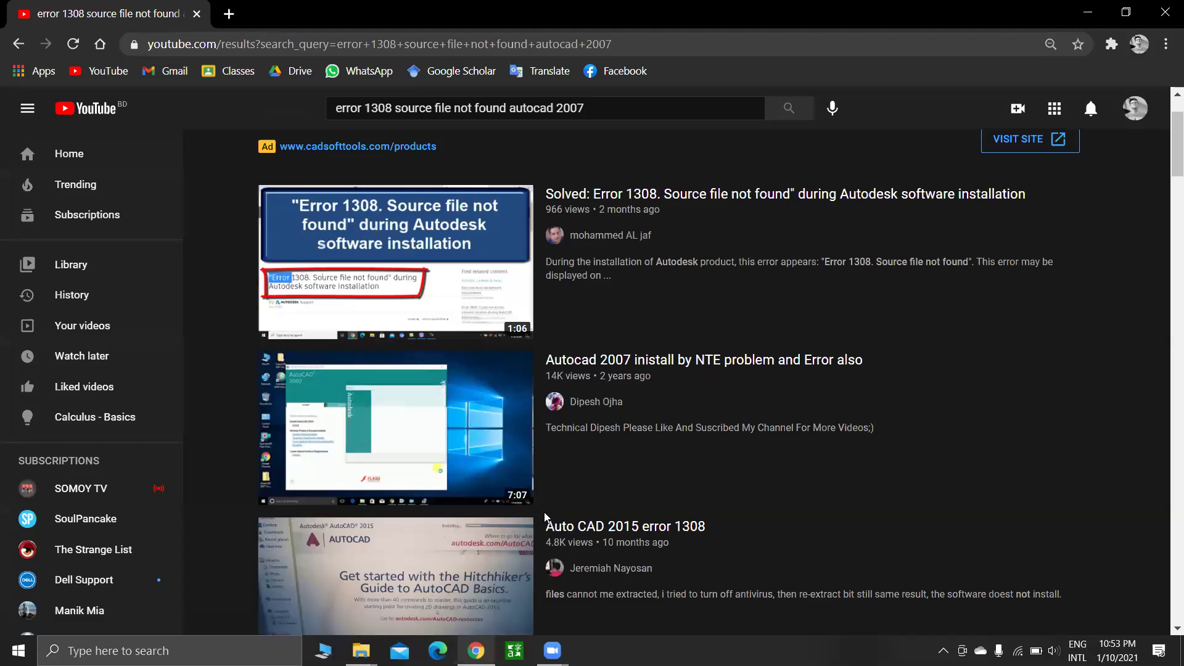
pyautogui.click(559, 312)
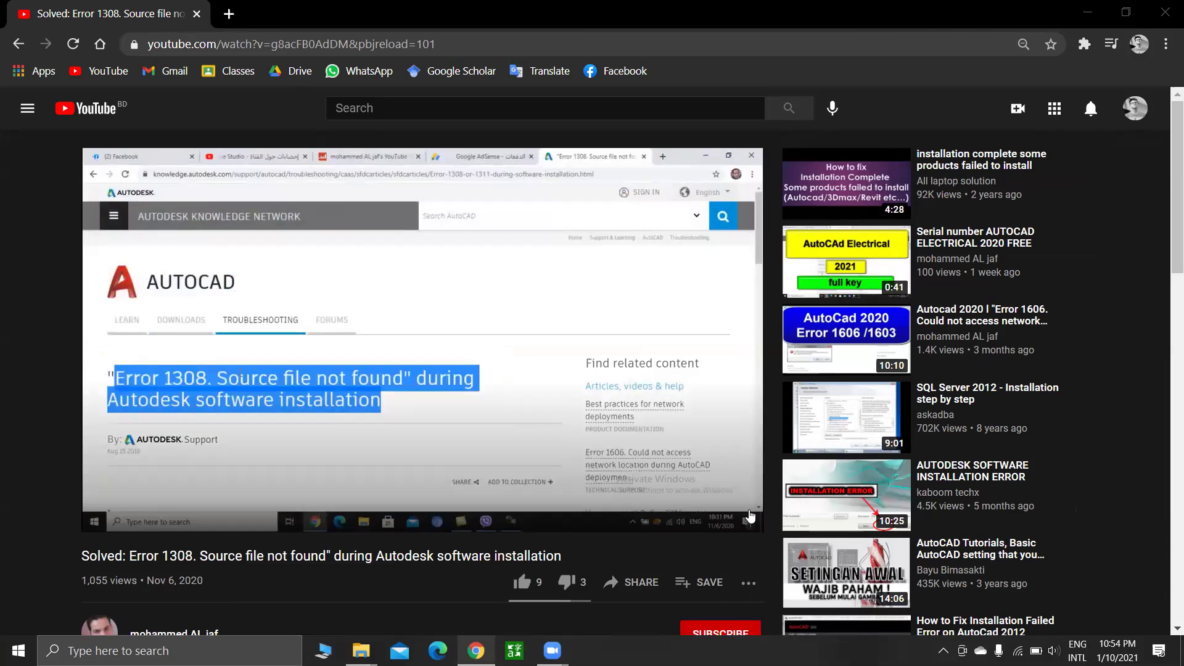
pyautogui.click(739, 516)
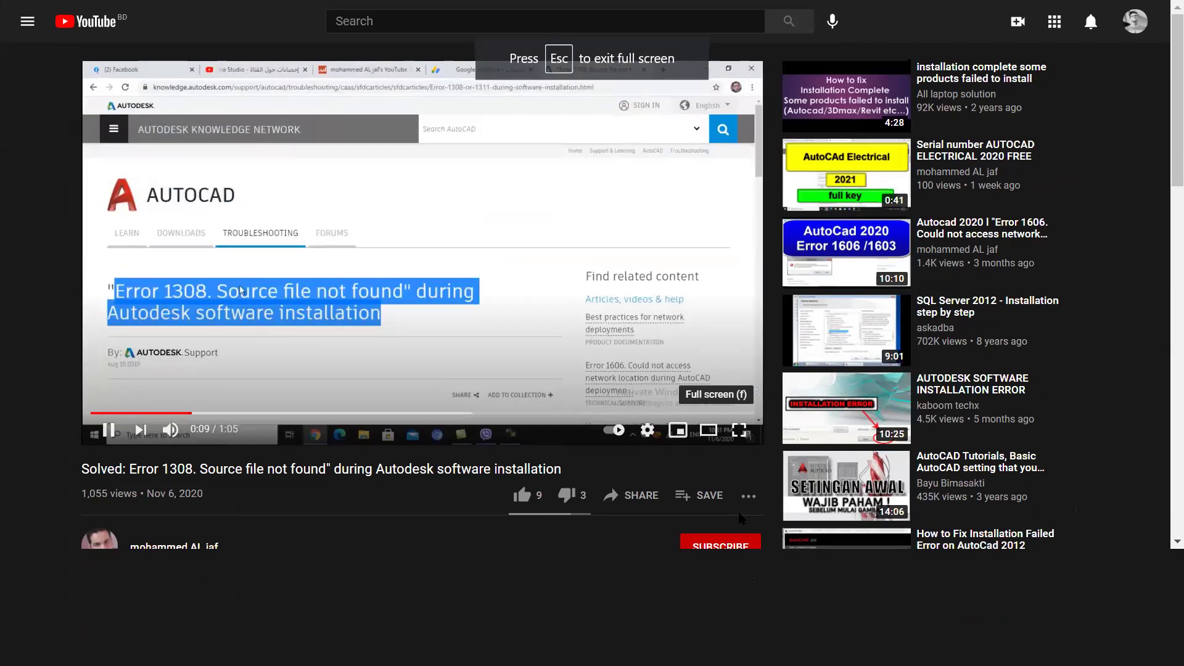
pyautogui.press('XF86AudioRaiseVolume')
pyautogui.press('XF86AudioRaiseVolume')
pyautogui.press('XF86AudioRaiseVolume')
pyautogui.press('XF86AudioRaiseVolume')
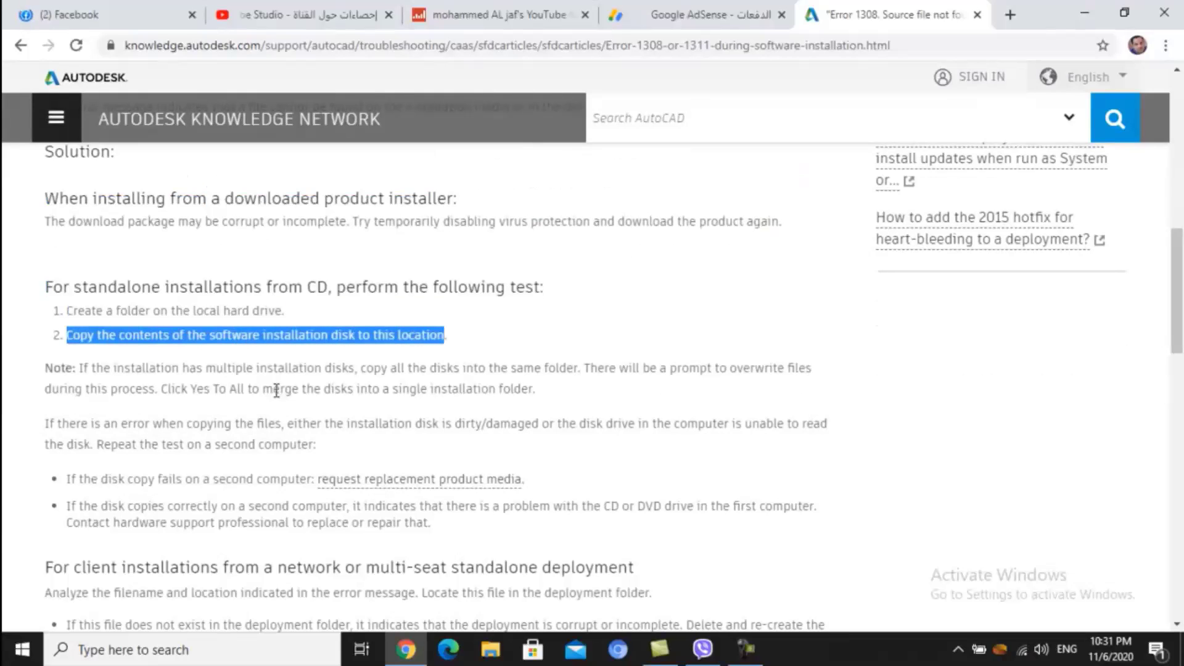
# Review the Autodesk solution for Error 1308 shown in the video, exit full screen, and close the browser.
pyautogui.scroll(-1, 275, 392)
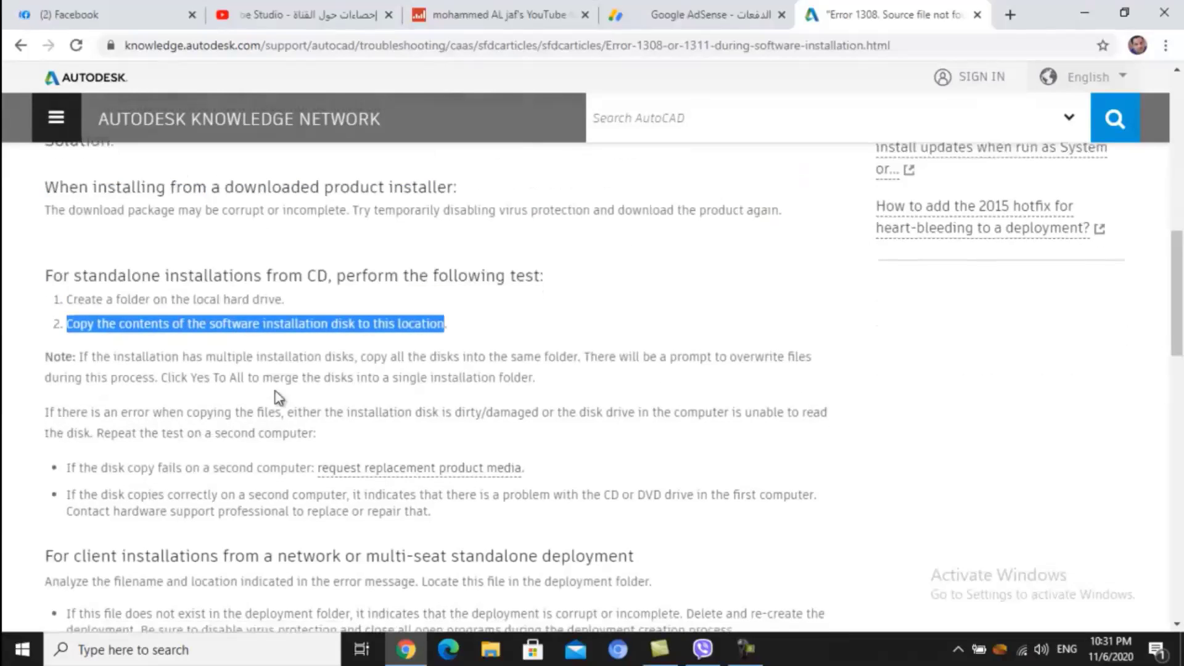
pyautogui.scroll(-1, 275, 397)
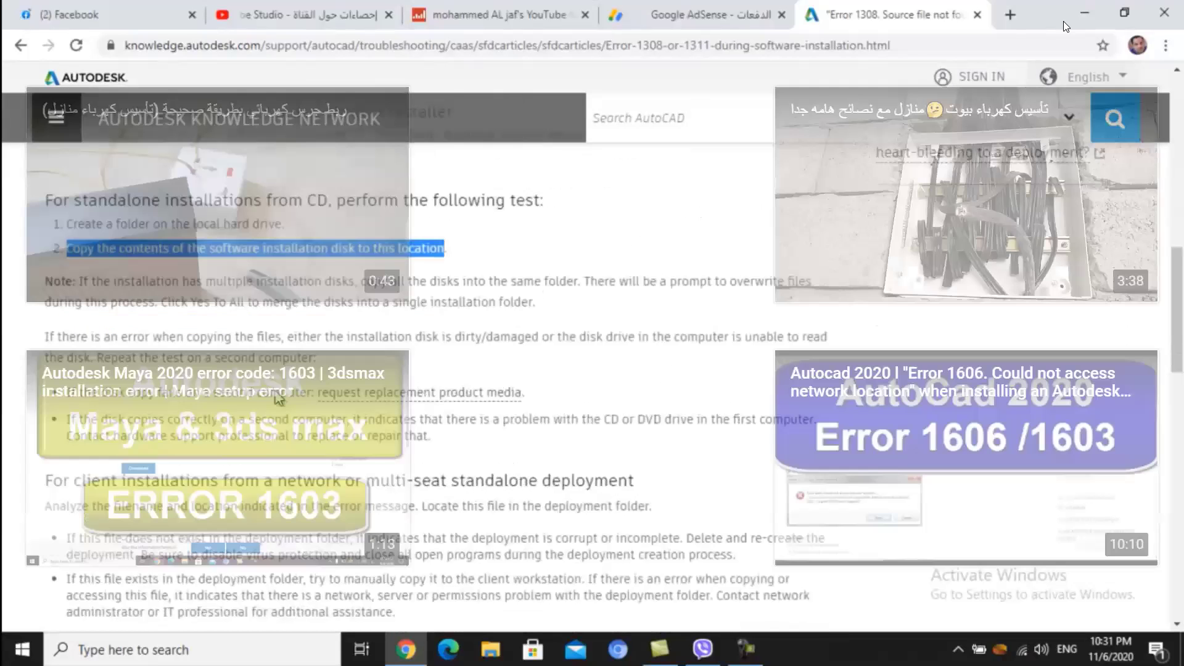
pyautogui.press('Escape')
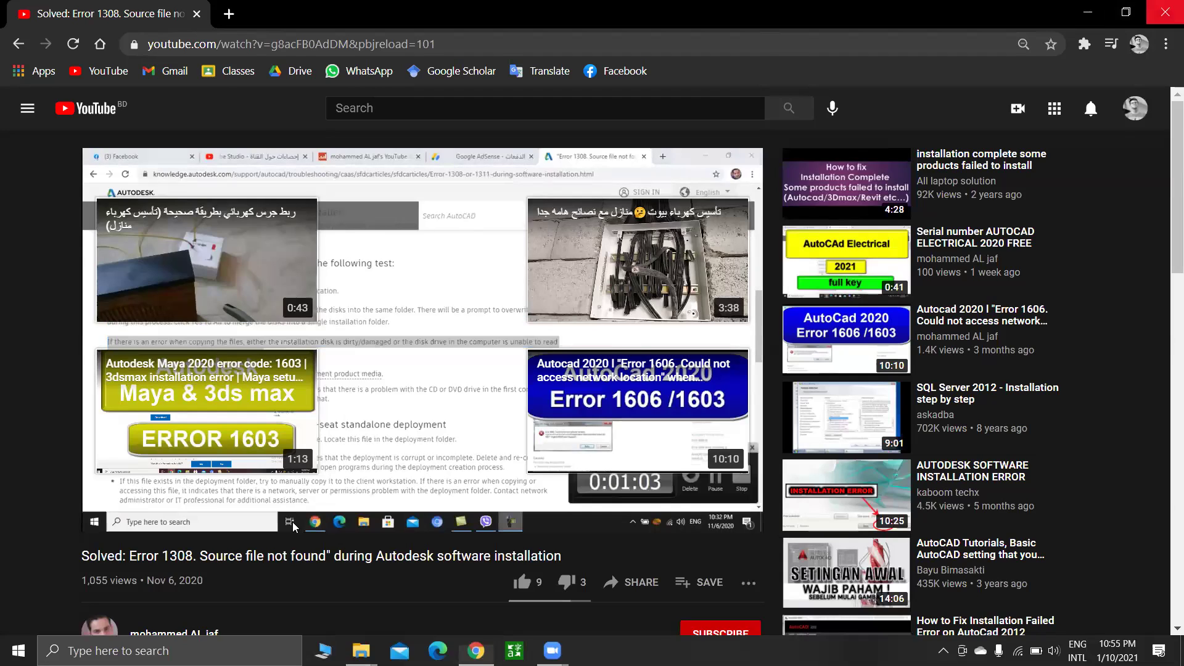
pyautogui.click(1164, 12)
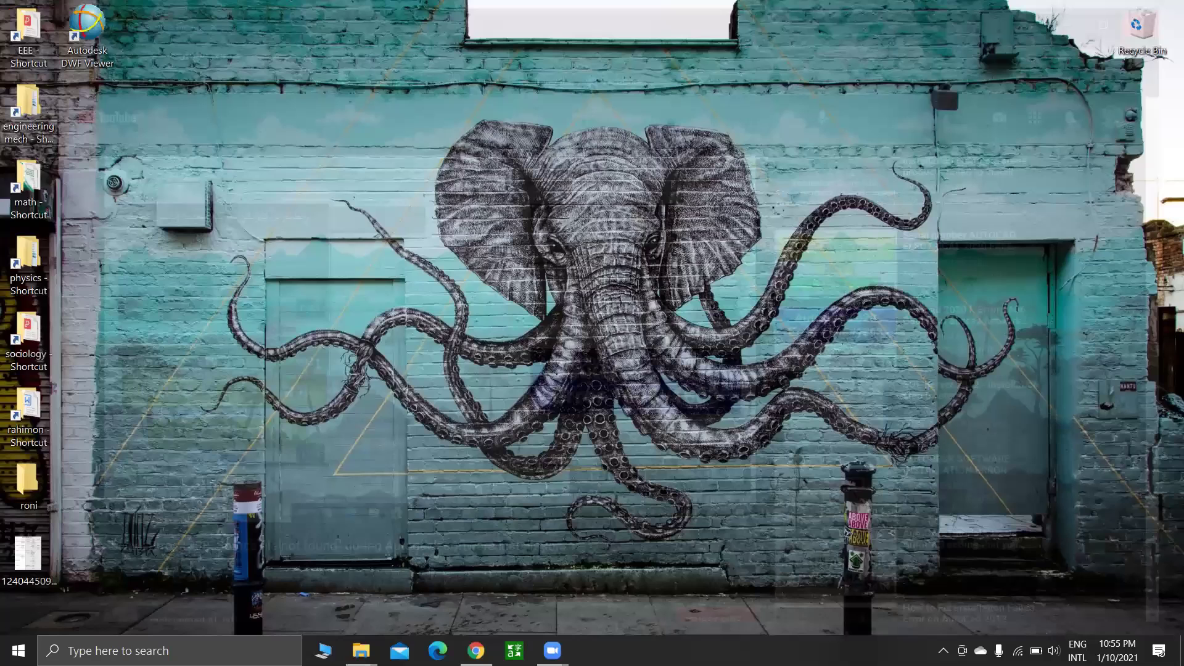
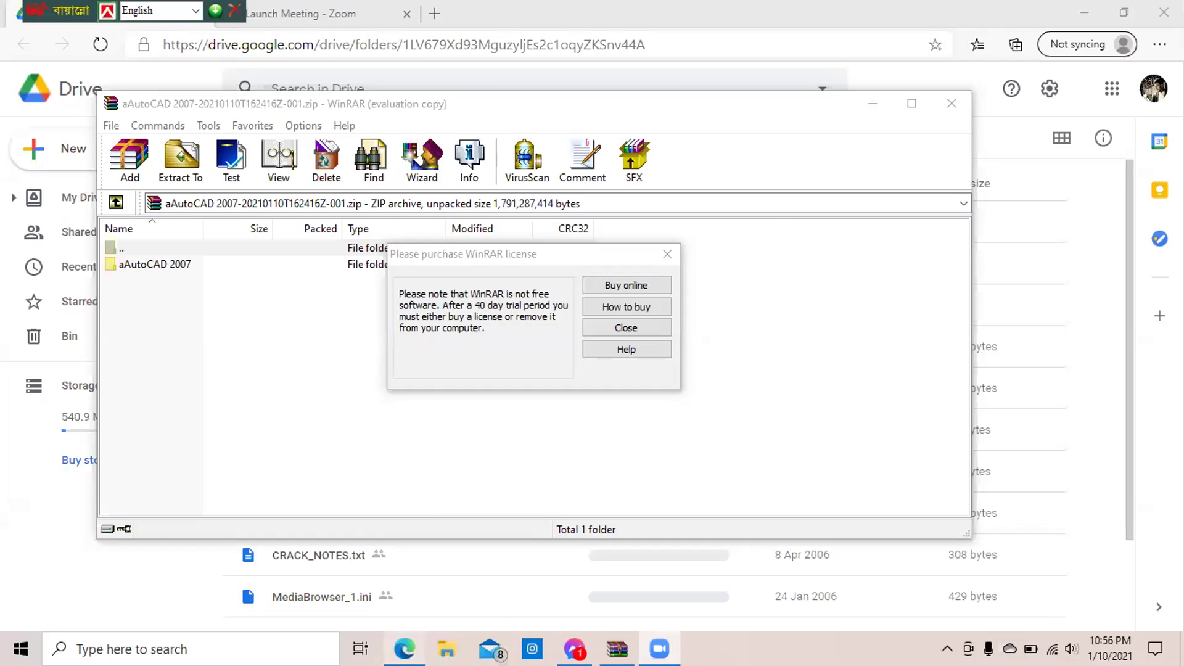
pyautogui.click(404, 648)
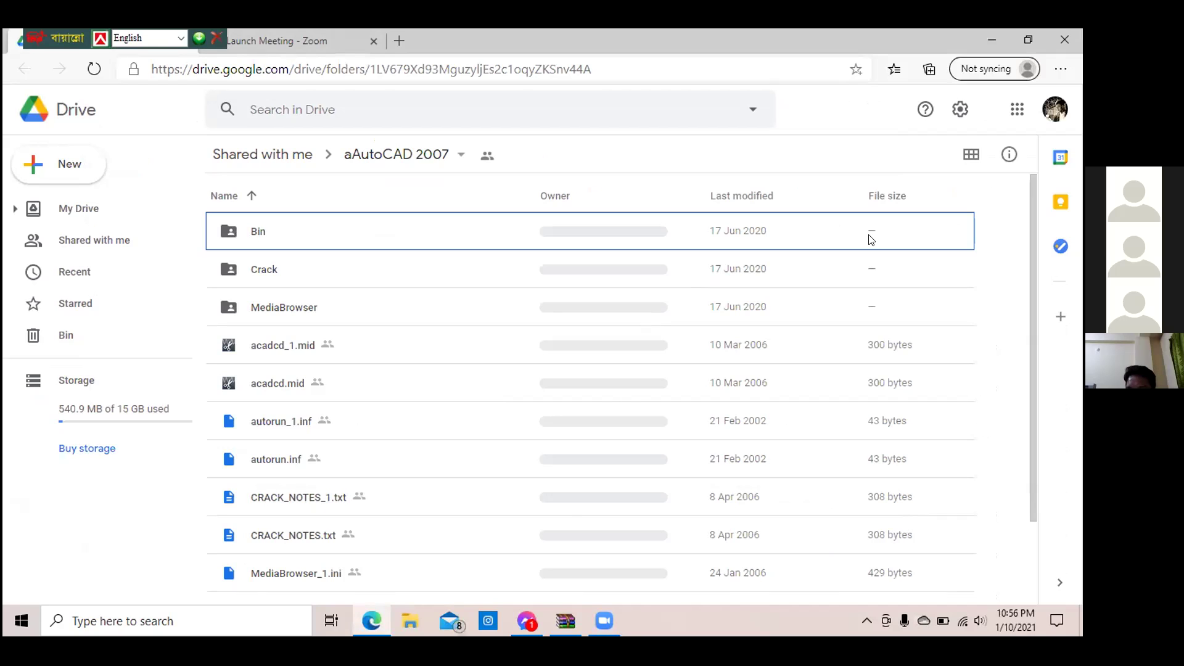
pyautogui.click(602, 621)
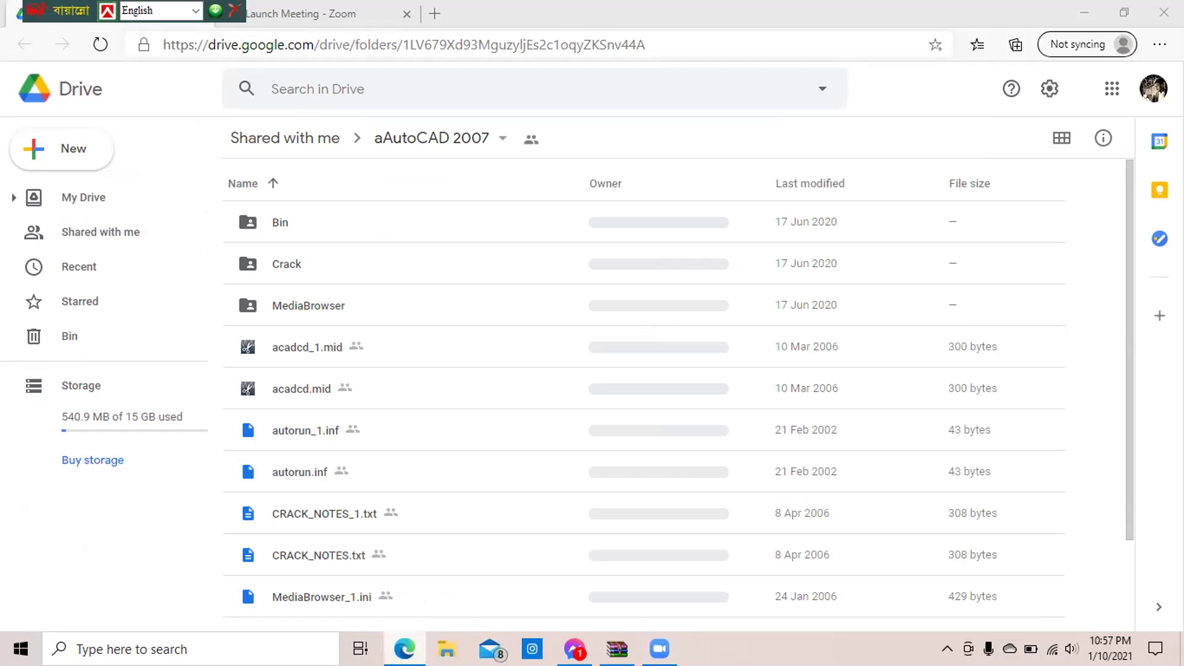
# Switch to WinRAR, dismiss the licence notice, extract the aAutoCAD 2007 zip archive to the Desktop, and close the archive.
pyautogui.moveTo(404, 649)
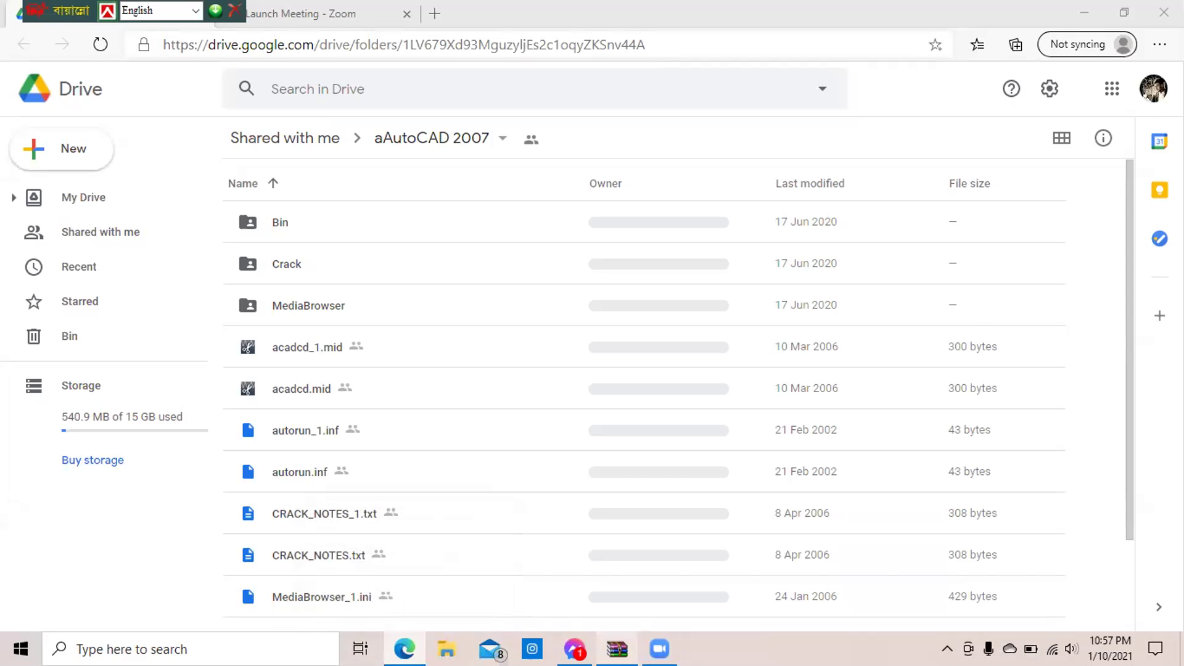
pyautogui.click(617, 648)
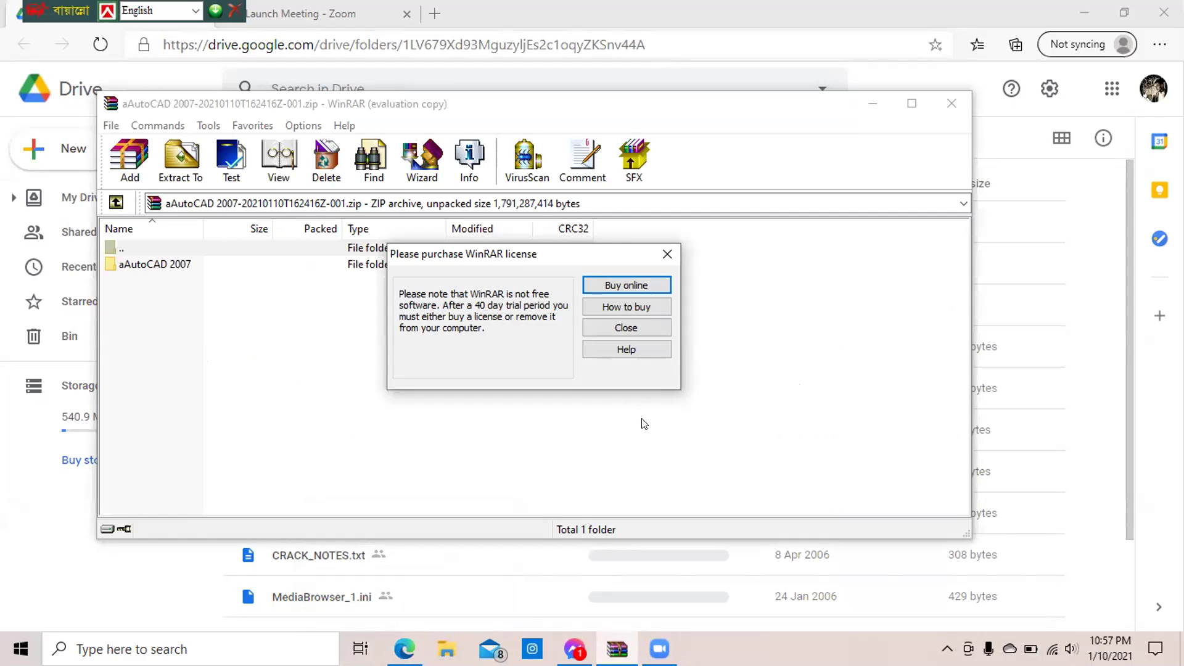
pyautogui.click(665, 251)
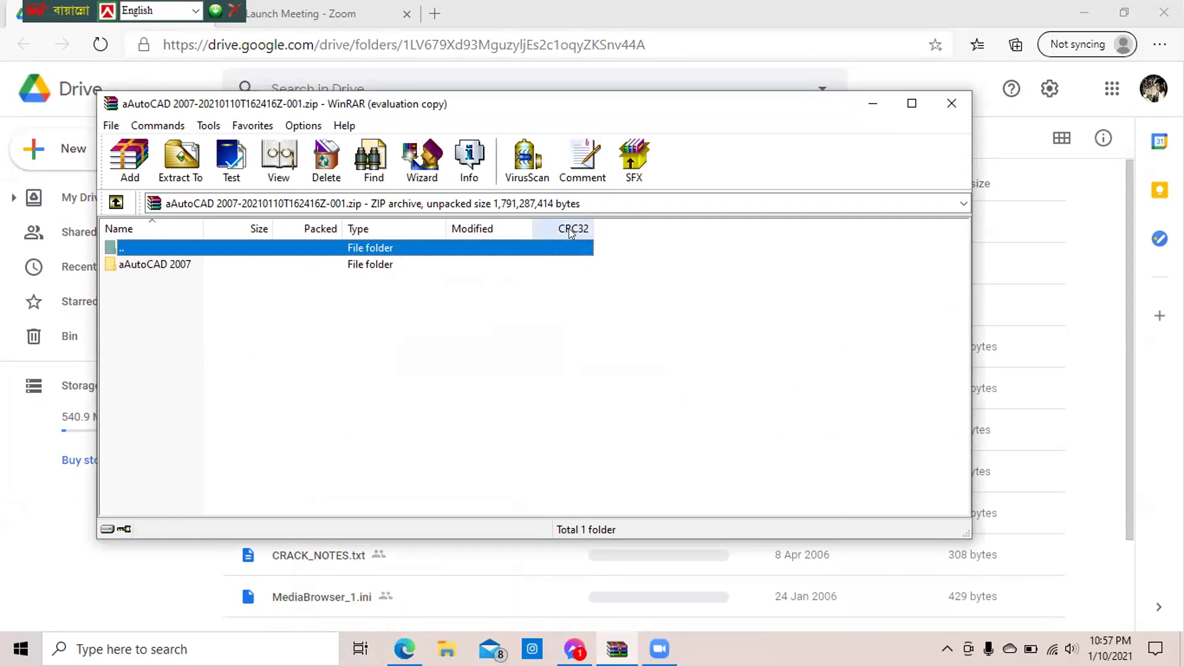
pyautogui.click(184, 149)
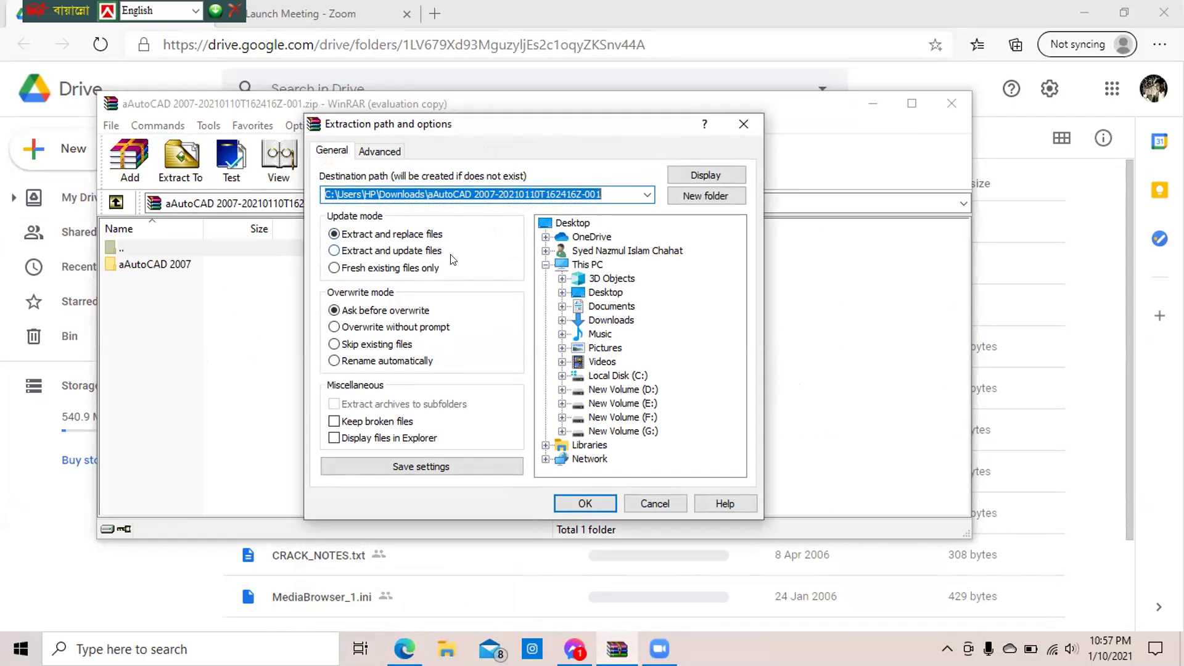
pyautogui.click(562, 220)
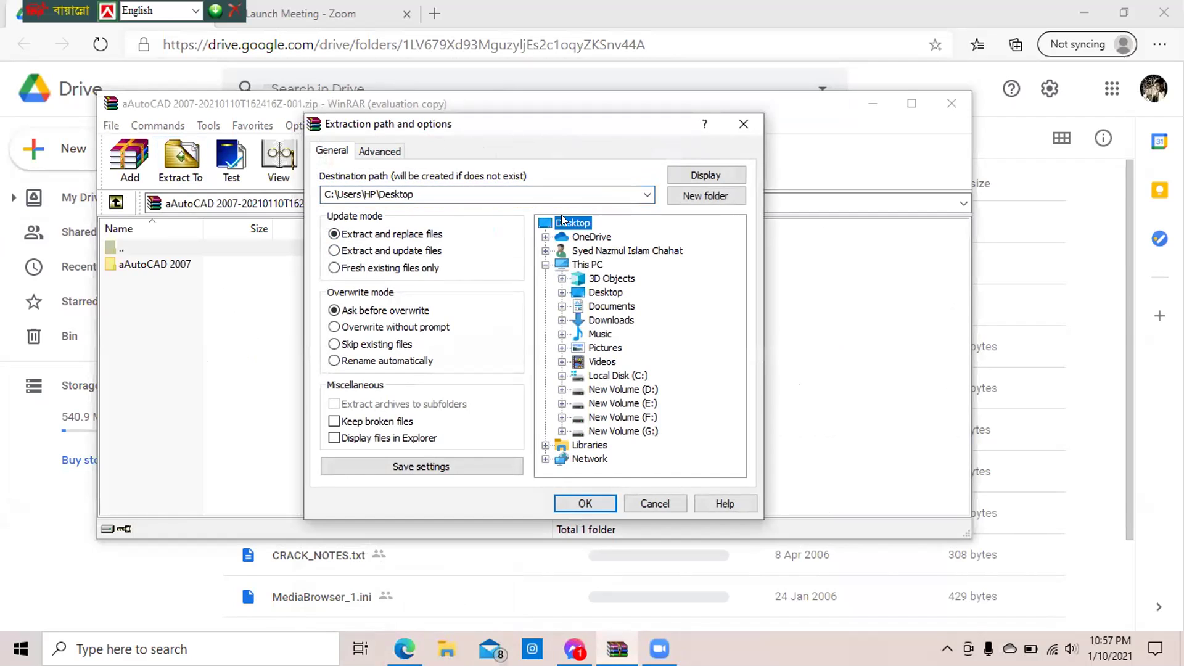
pyautogui.click(589, 499)
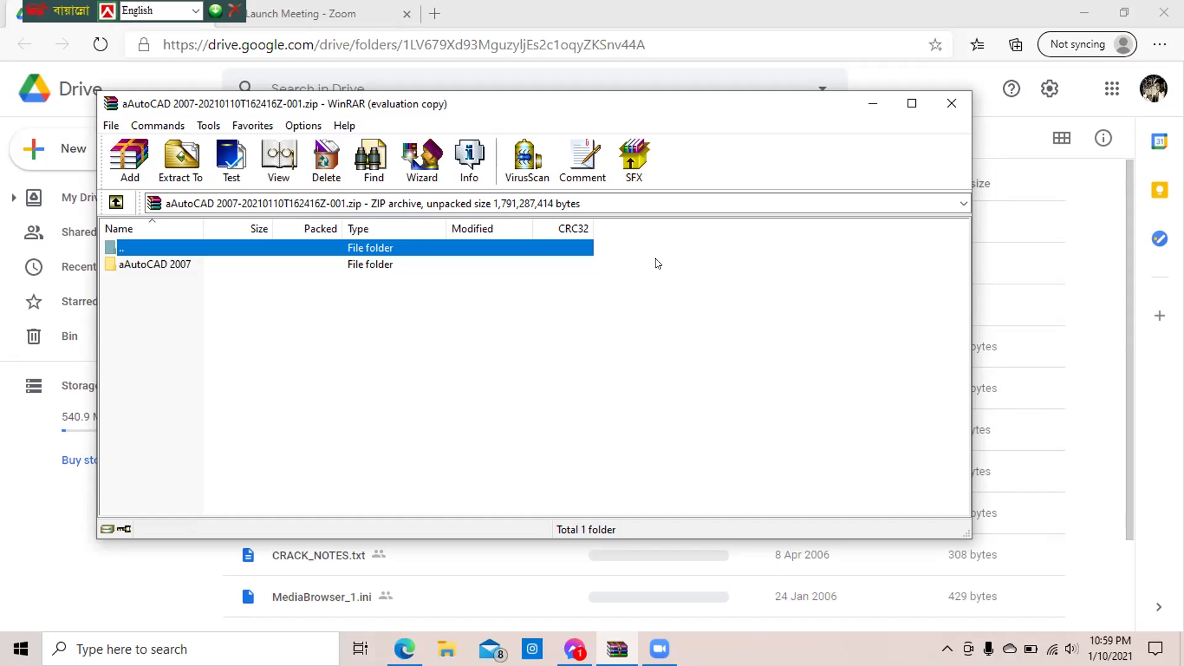
pyautogui.click(946, 106)
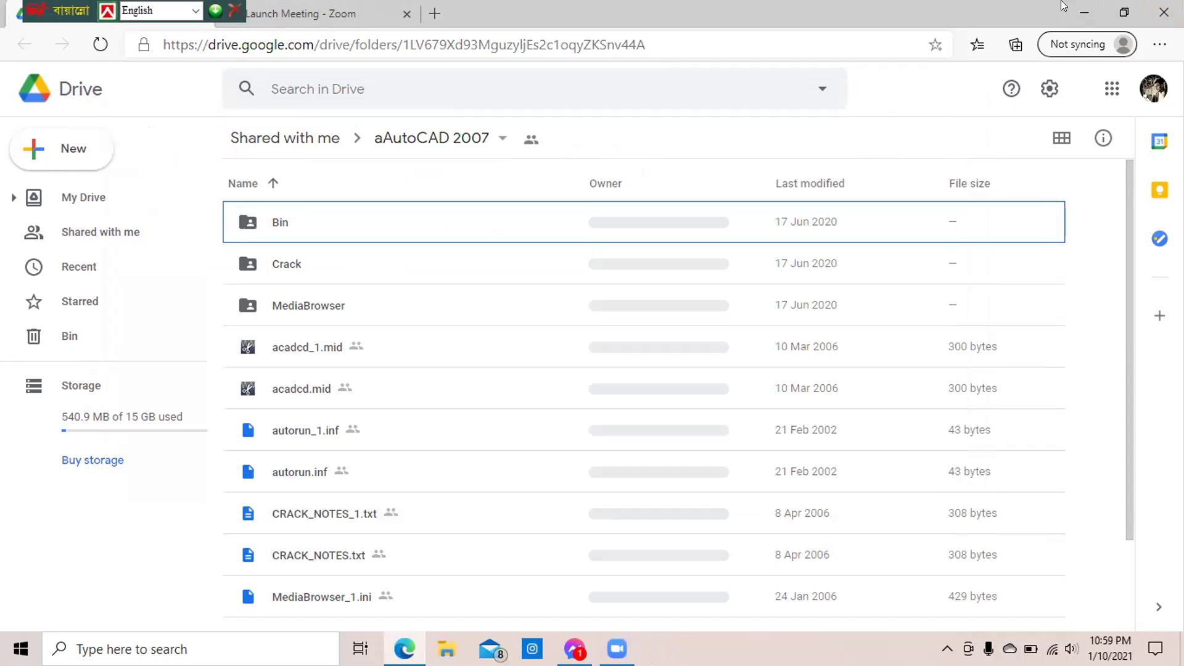
# Minimize the Google Drive browser window, close Messenger, and select the extracted aAutoCAD 2007 folder on the desktop.
pyautogui.click(1084, 10)
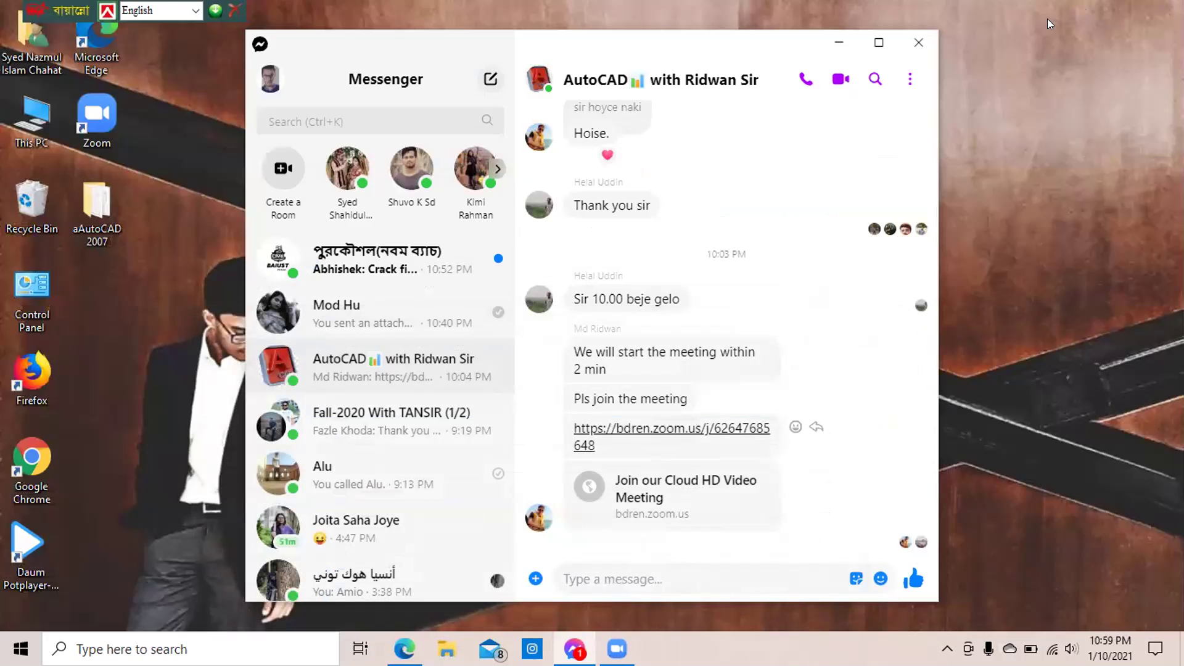
pyautogui.click(918, 34)
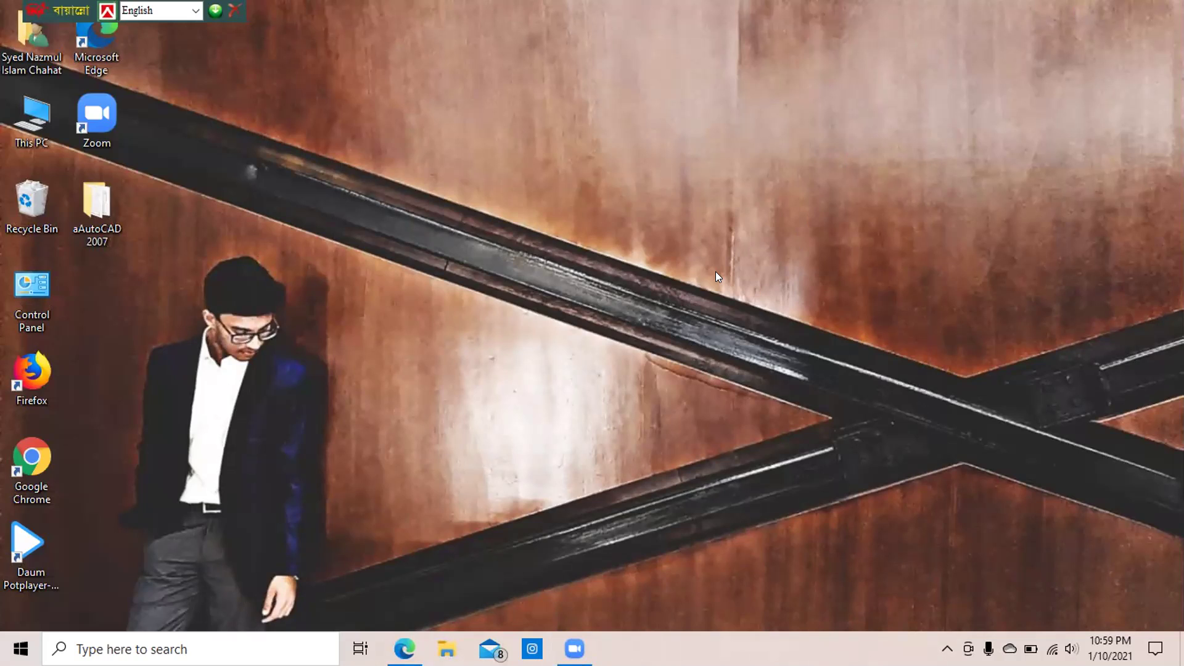
pyautogui.press('super')
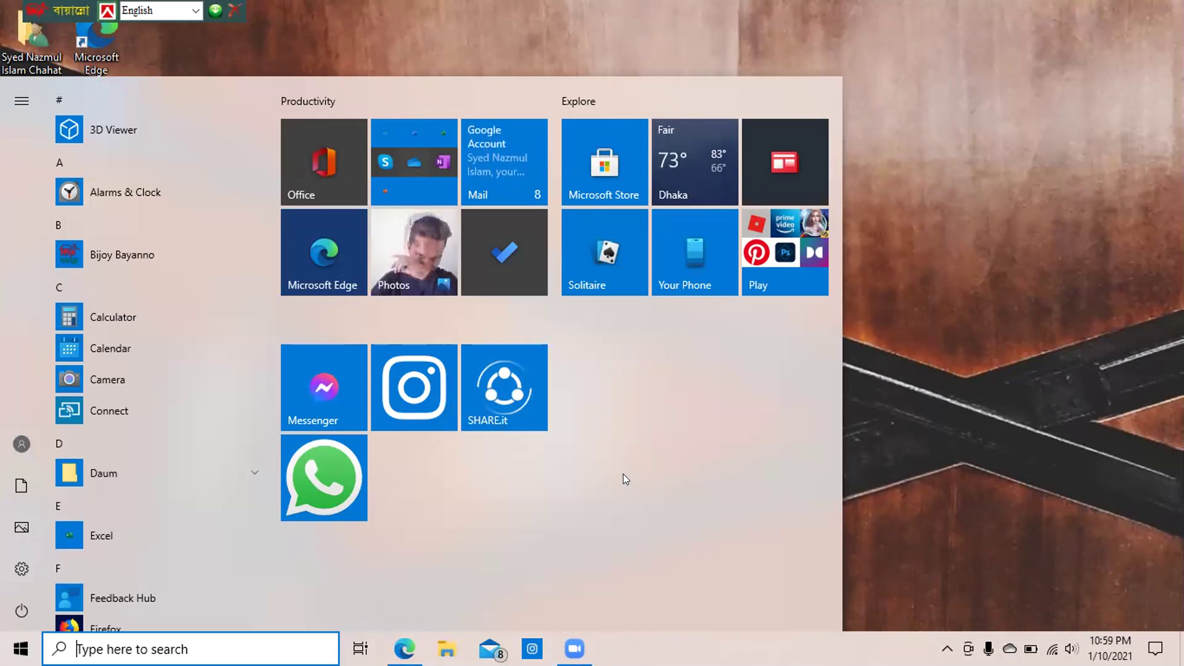
pyautogui.click(960, 308)
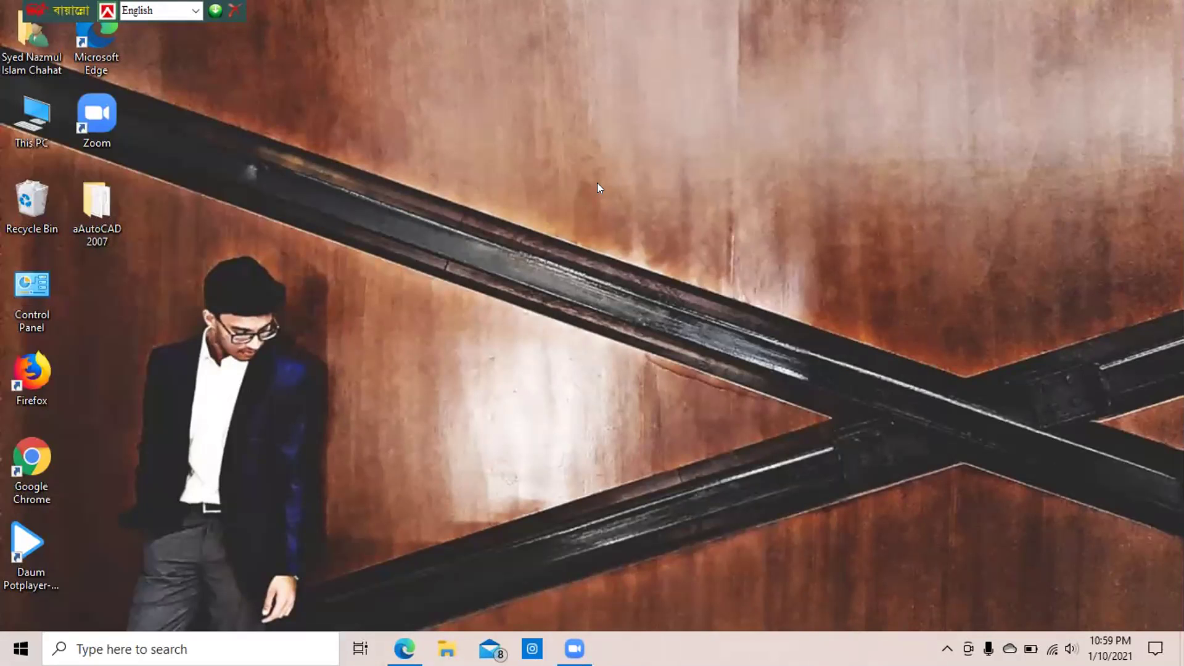
pyautogui.click(99, 214)
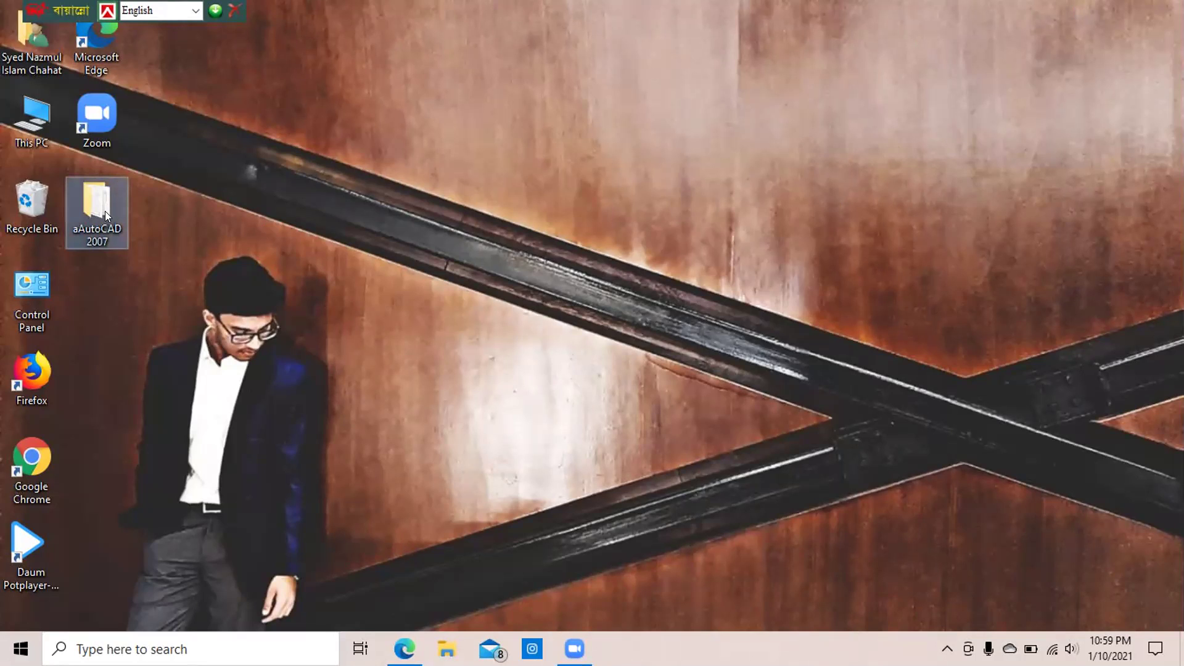
pyautogui.moveTo(102, 214)
pyautogui.mouseDown()
pyautogui.moveTo(103, 224)
pyautogui.moveTo(238, 212)
pyautogui.moveTo(144, 241)
pyautogui.moveTo(104, 231)
pyautogui.mouseUp()
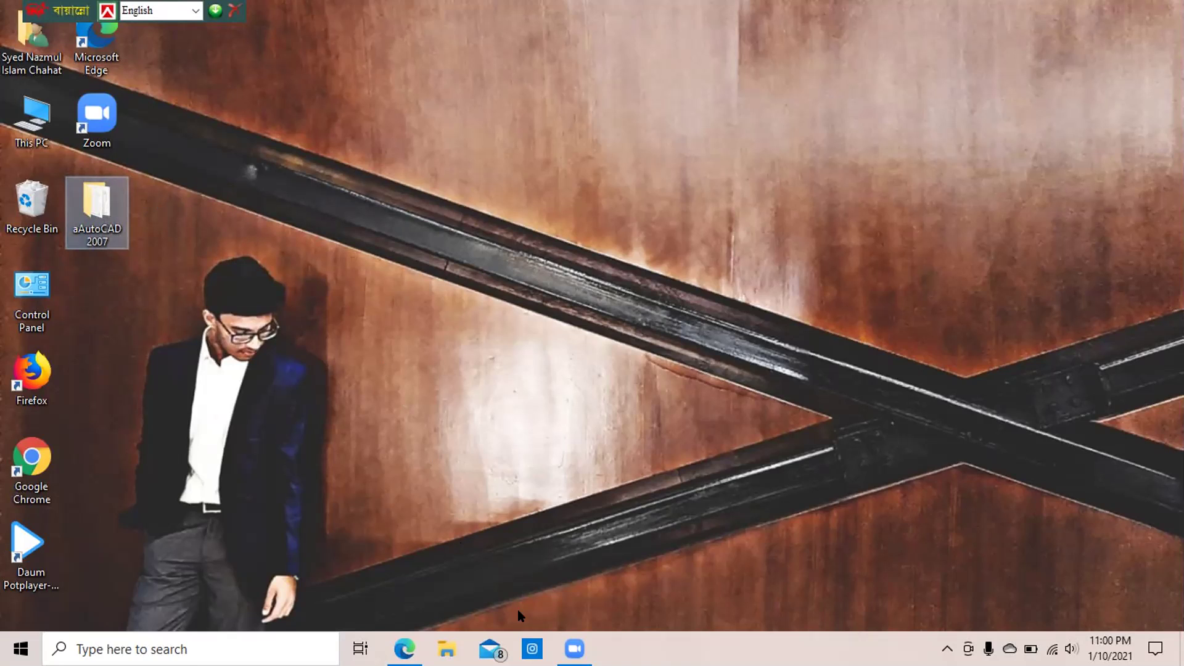
# Switch to Zoom and look over the keyboard and touchpad in the keyboarddd.jpg picture in Photos.
pyautogui.moveTo(557, 635)
pyautogui.click(574, 648)
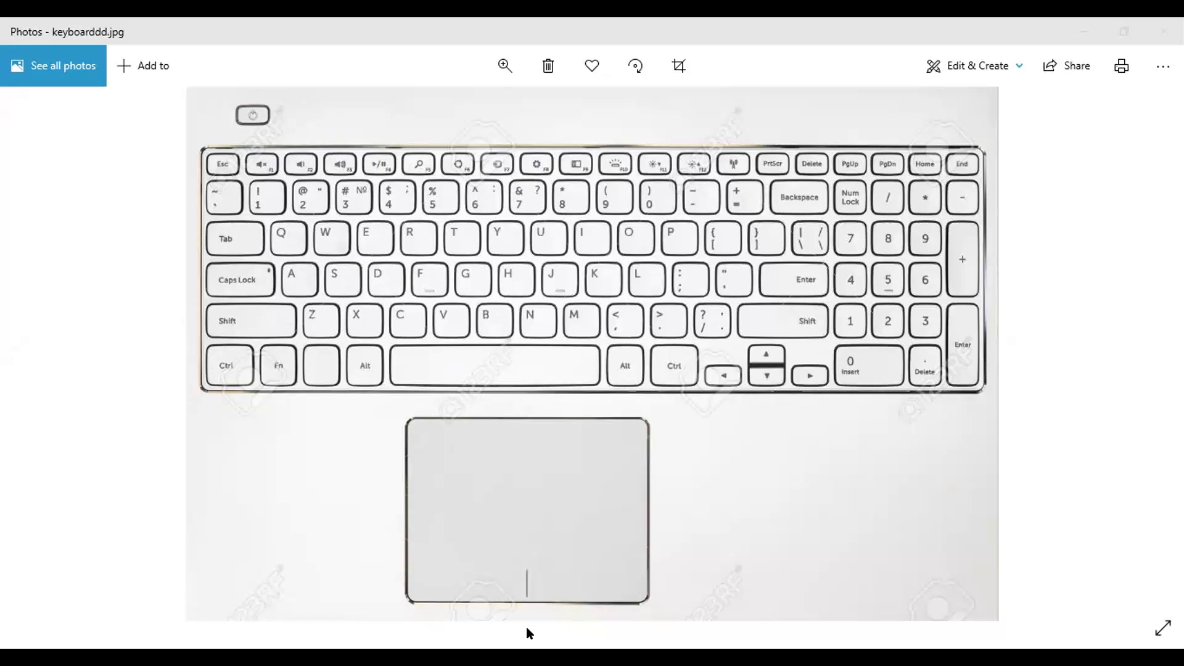
pyautogui.scroll(2, 529, 587)
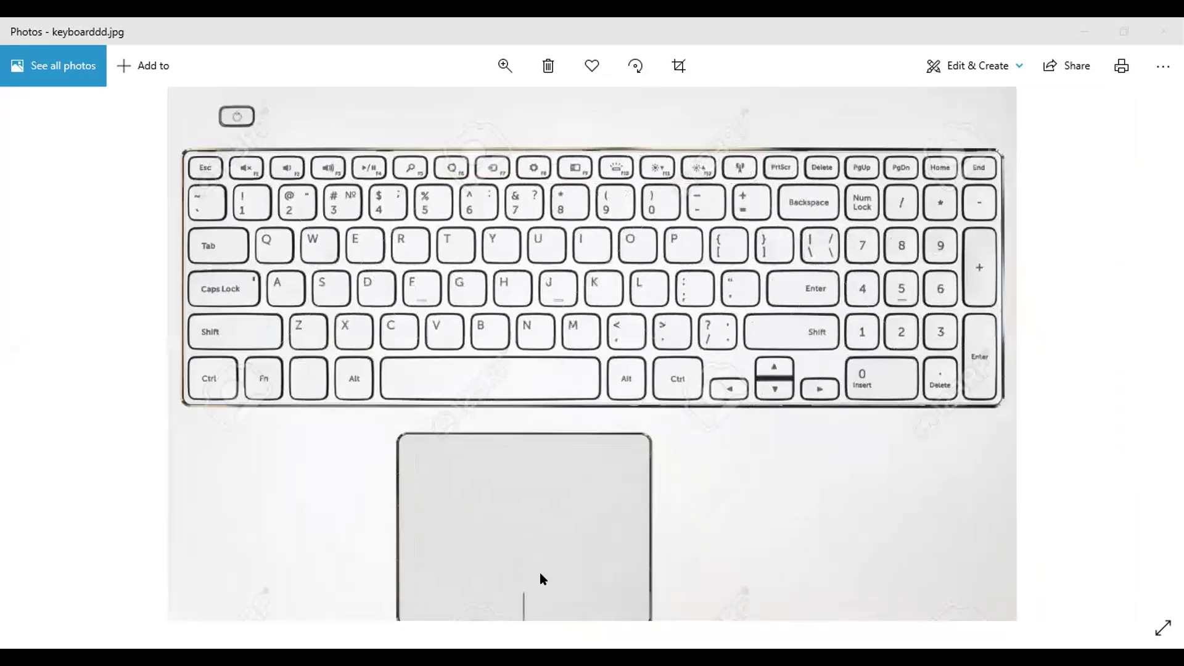
pyautogui.moveTo(540, 574); pyautogui.dragTo(540, 558)
pyautogui.scroll(-1, 557, 605)
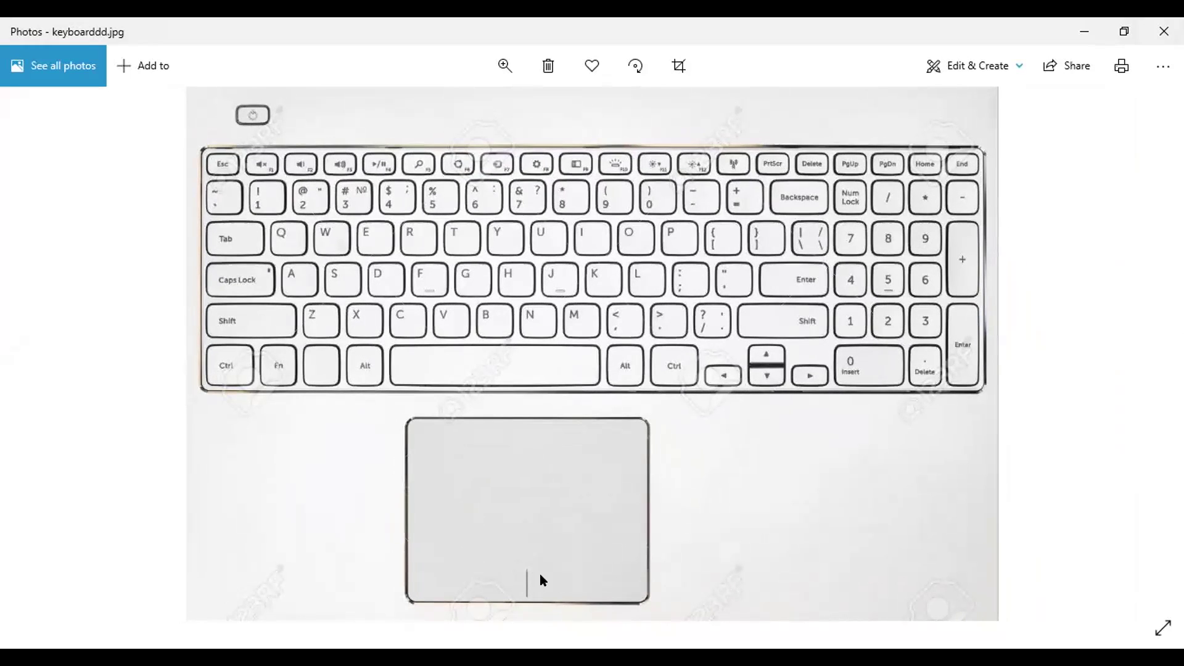
# Draw on the keyboard picture with a red pen, circling the right and left button areas of the touchpad.
pyautogui.click(952, 65)
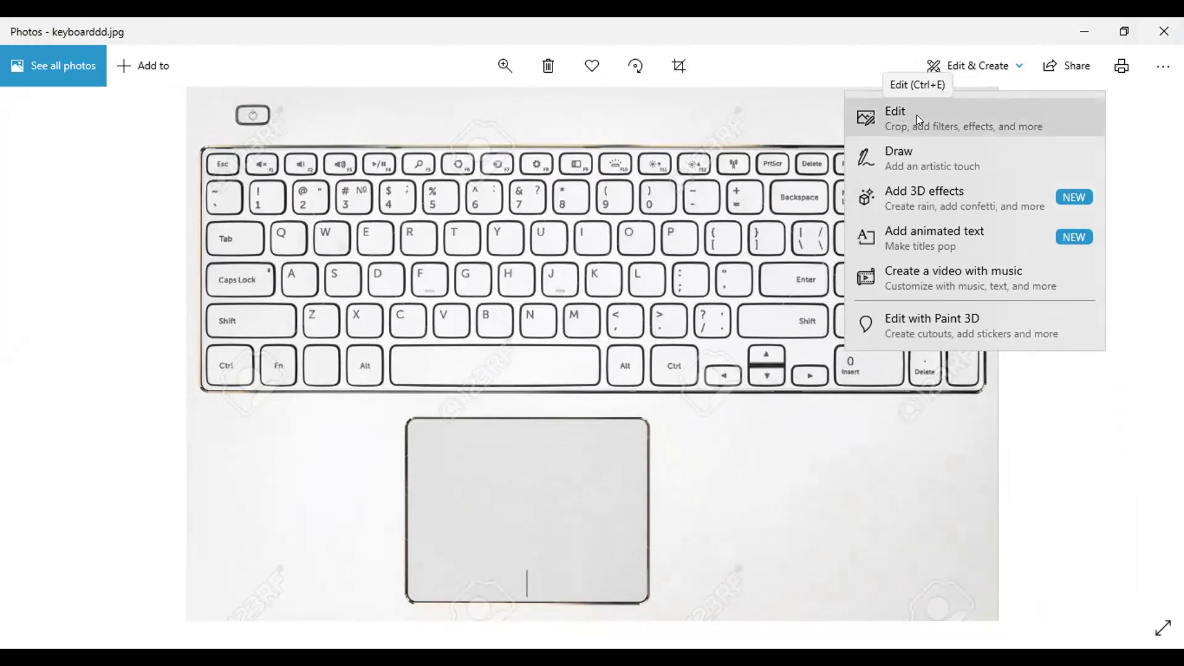
pyautogui.click(904, 139)
pyautogui.click(903, 149)
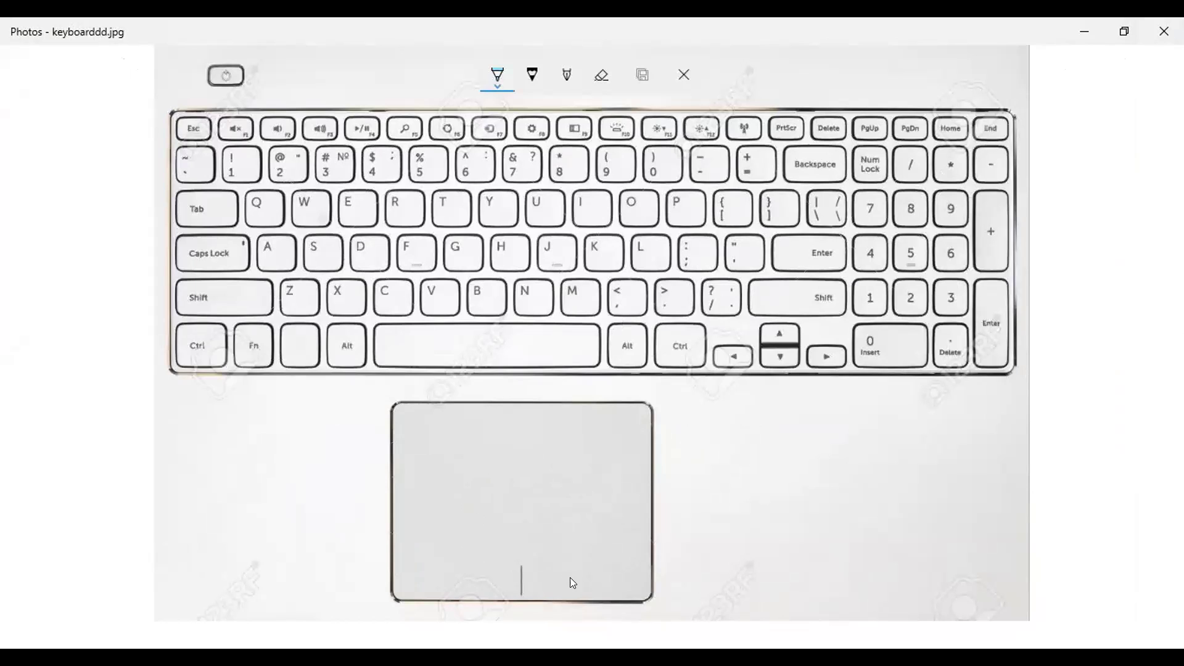
pyautogui.click(492, 76)
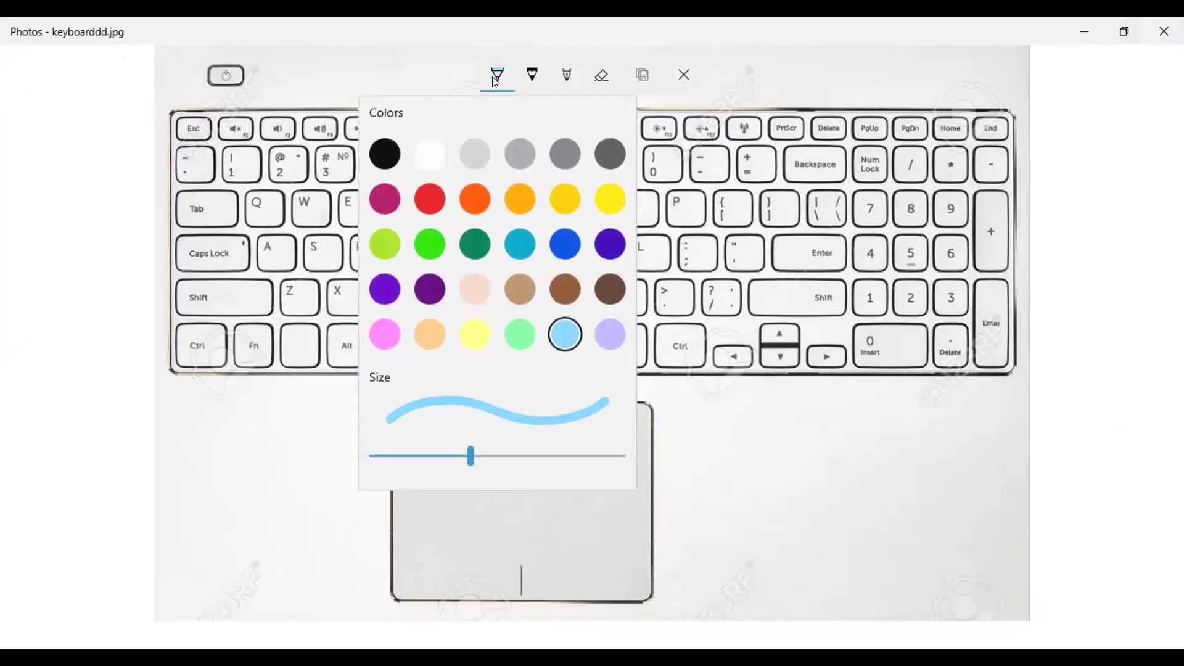
pyautogui.click(431, 185)
pyautogui.moveTo(532, 561)
pyautogui.mouseDown()
pyautogui.moveTo(655, 586)
pyautogui.moveTo(527, 587)
pyautogui.mouseUp()
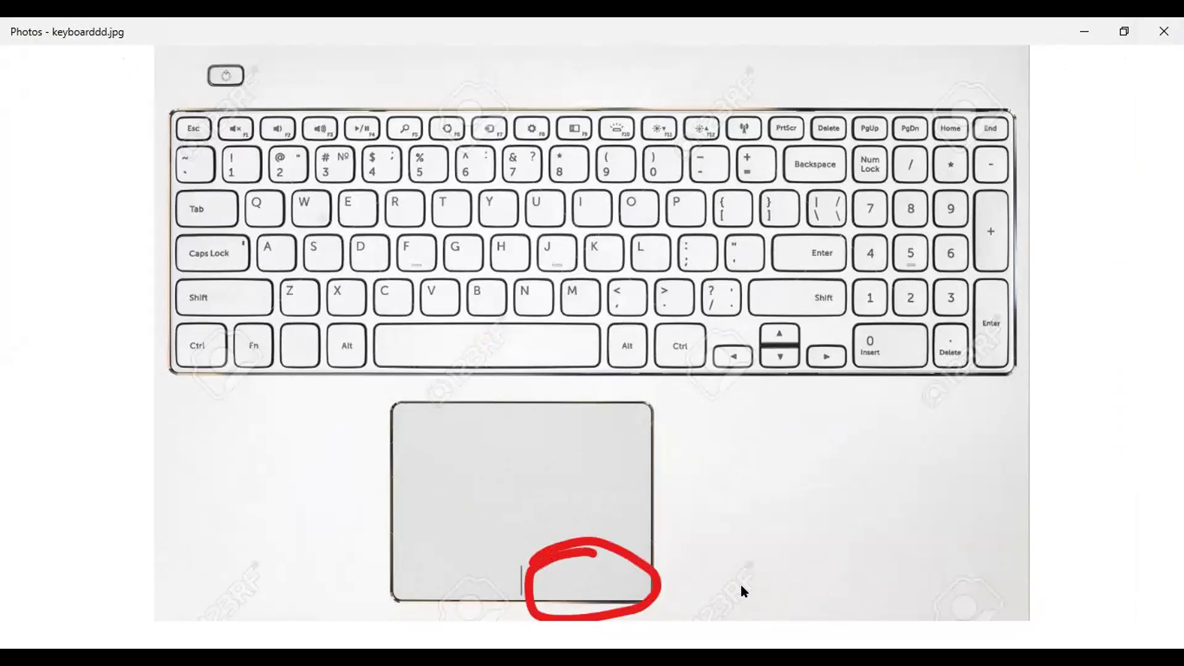
pyautogui.moveTo(491, 560)
pyautogui.mouseDown()
pyautogui.moveTo(373, 571)
pyautogui.moveTo(477, 610)
pyautogui.moveTo(489, 560)
pyautogui.mouseUp()
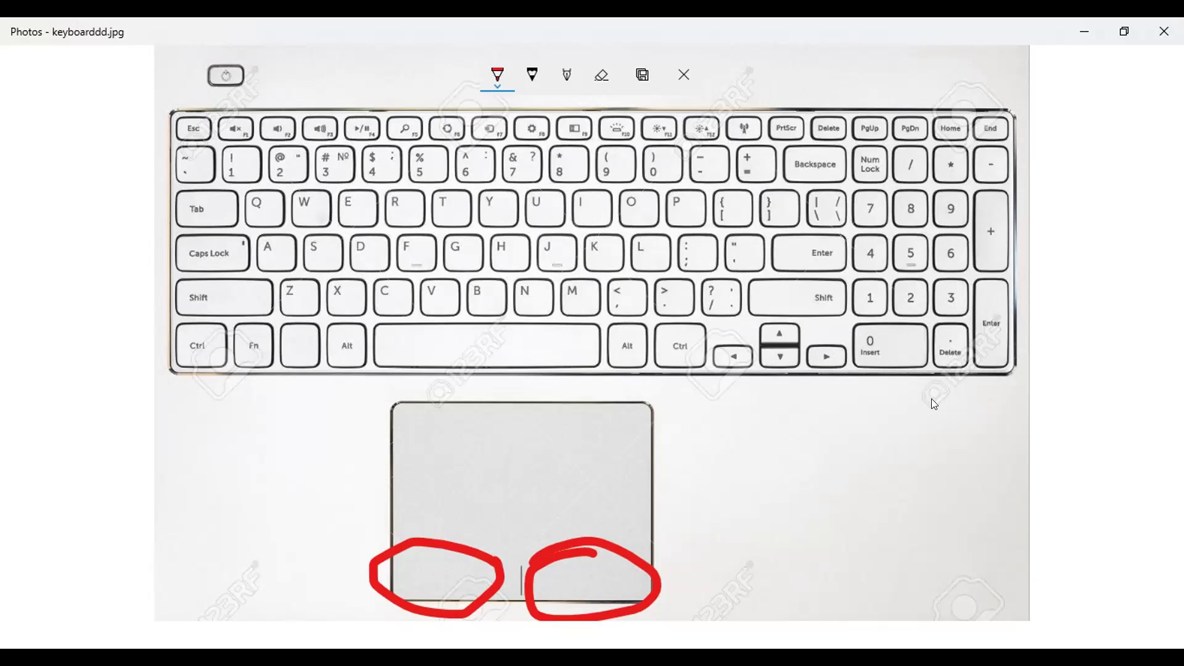
pyautogui.click(577, 588)
pyautogui.click(436, 597)
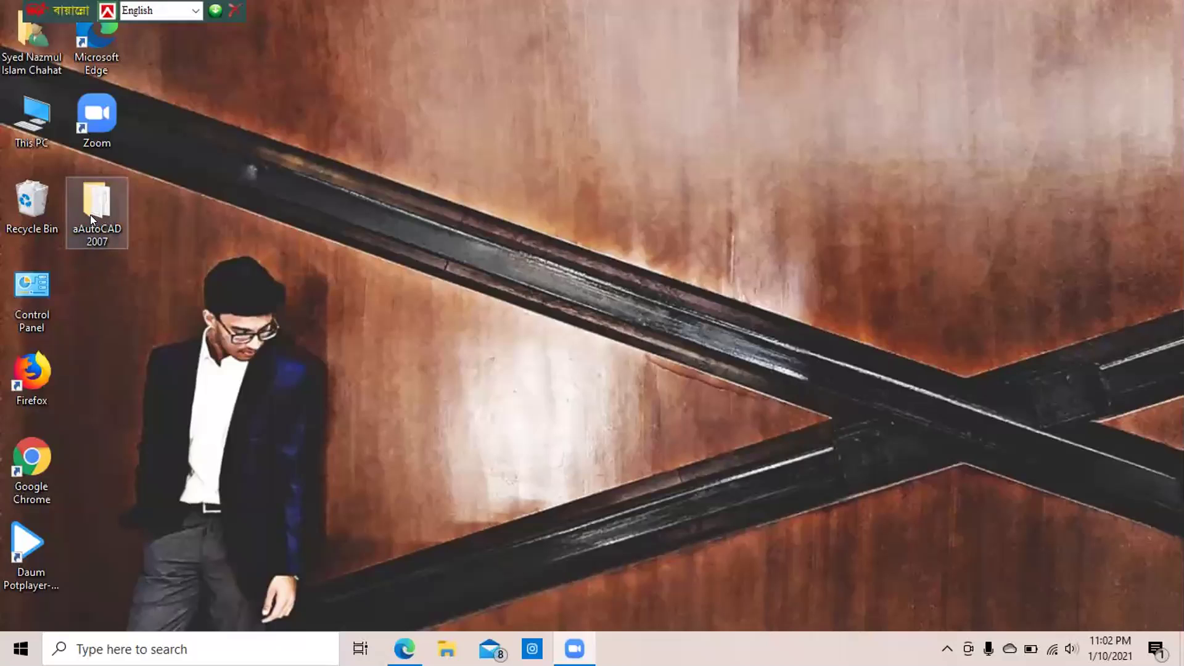
# Move the aAutoCAD 2007 folder from the desktop to New Volume (E:) by cutting and pasting it.
pyautogui.click(90, 215)
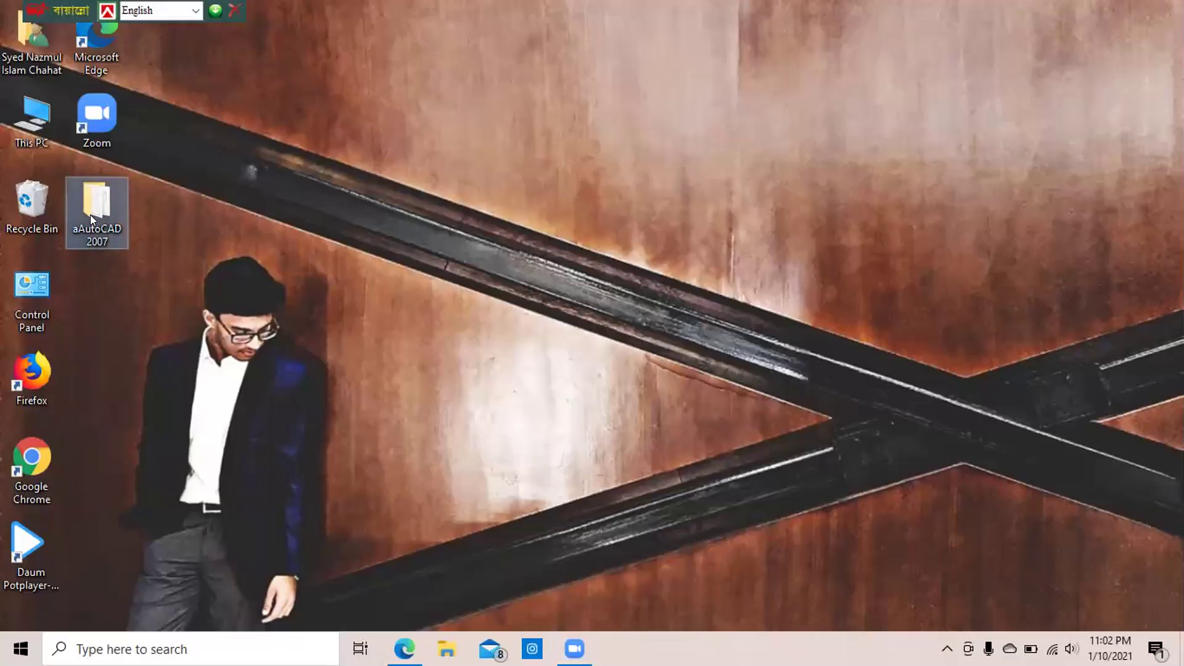
pyautogui.rightClick(90, 214)
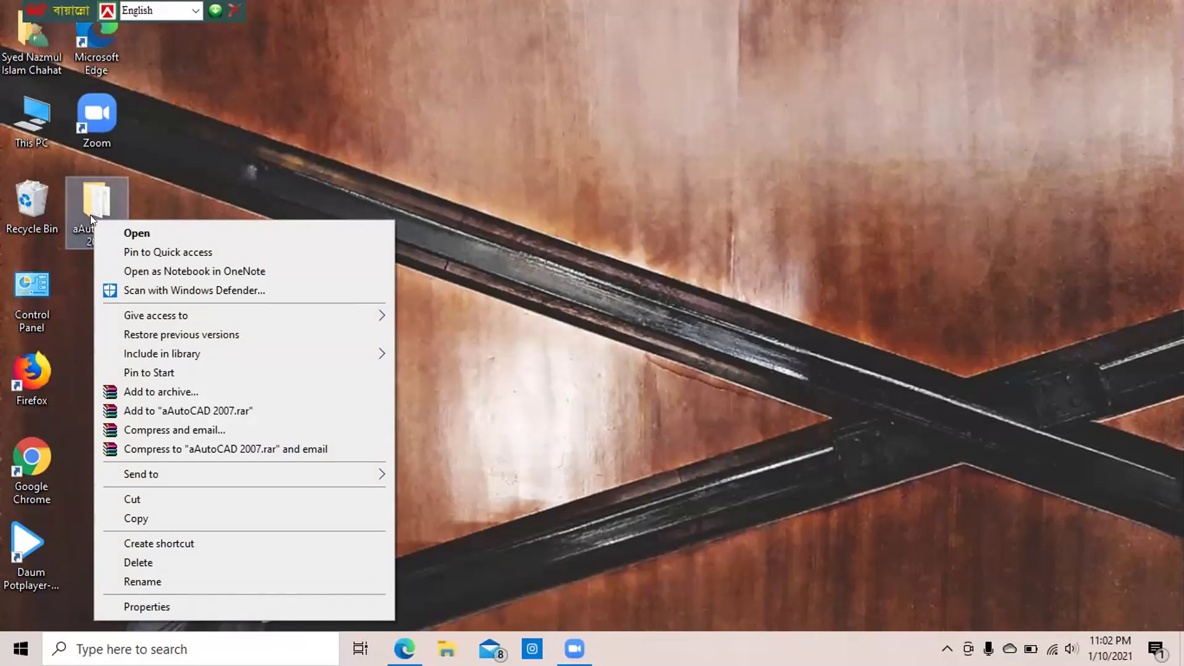
pyautogui.click(175, 506)
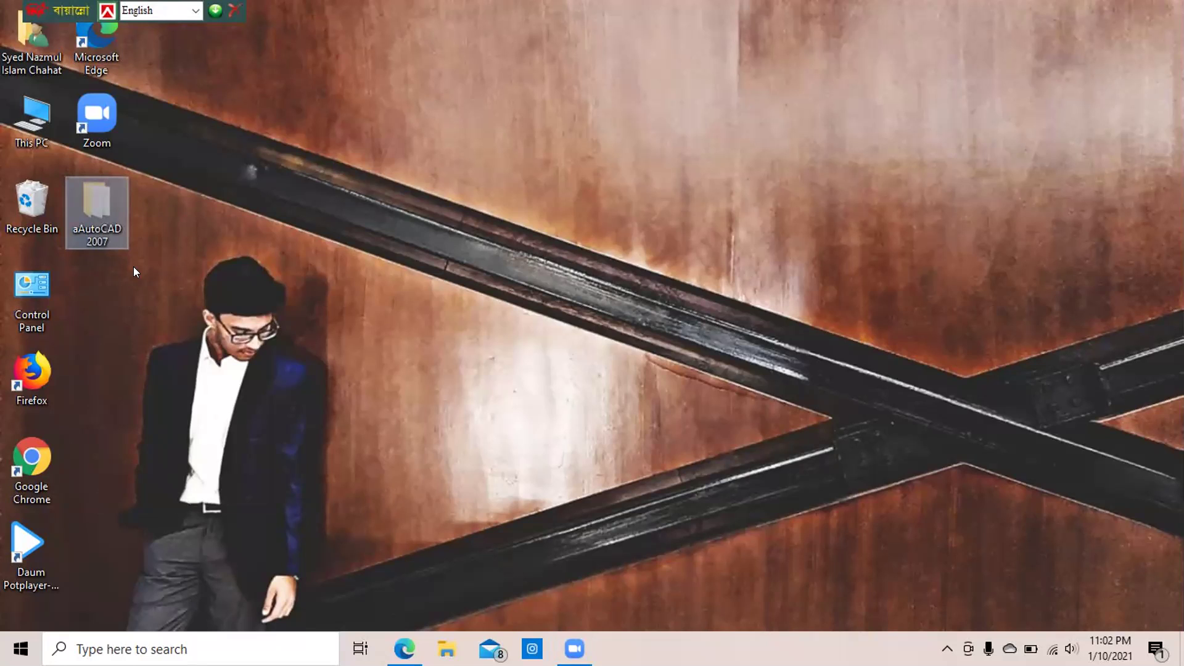
pyautogui.moveTo(100, 206)
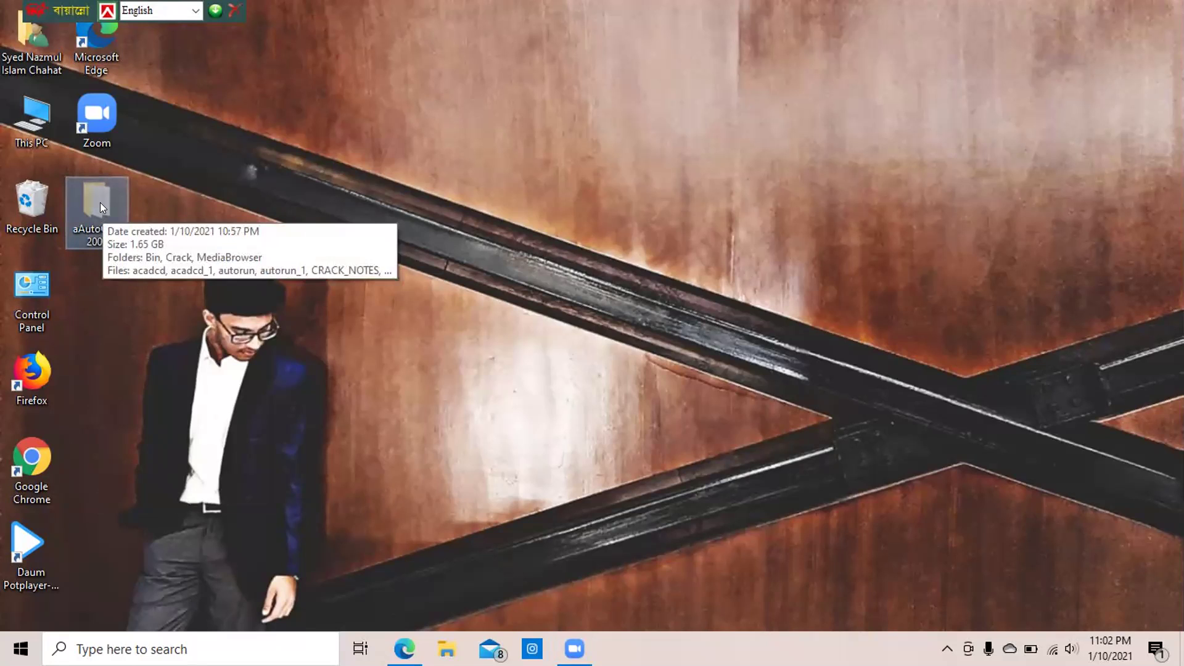
pyautogui.doubleClick(22, 123)
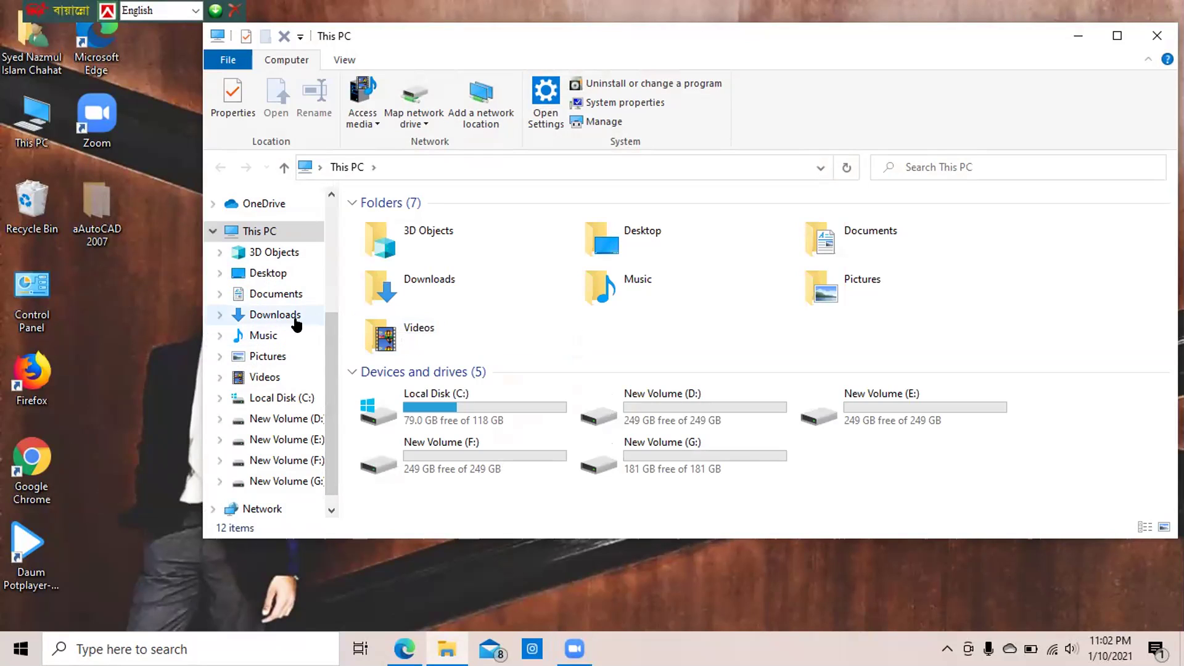
pyautogui.click(288, 439)
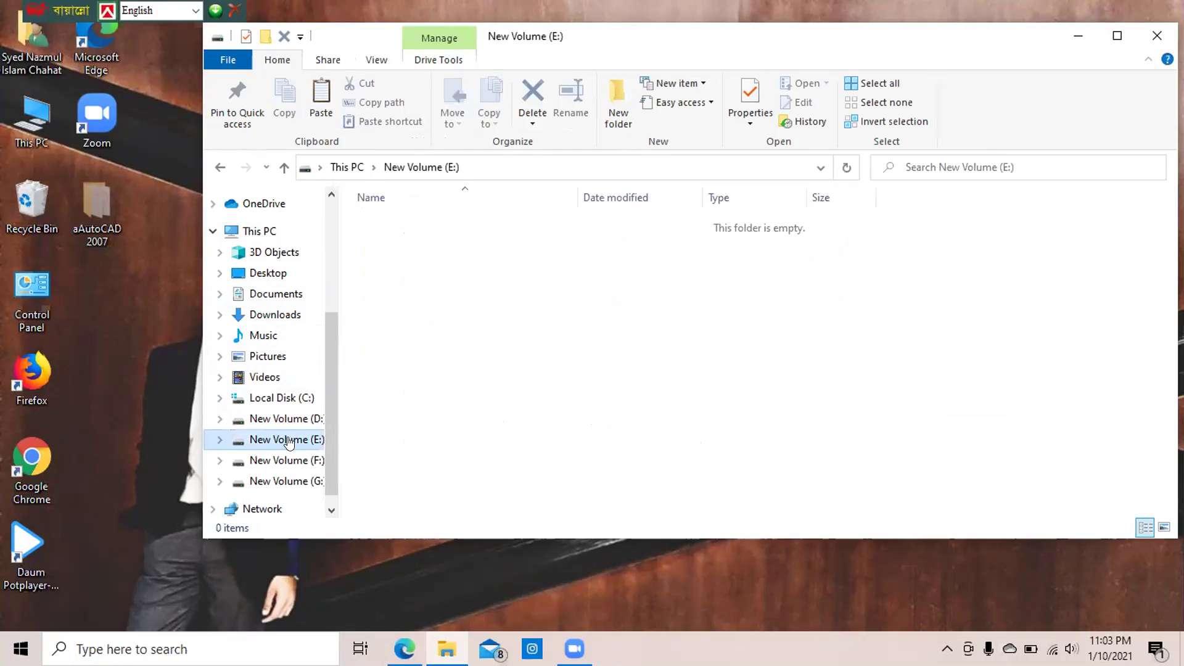
pyautogui.rightClick(288, 441)
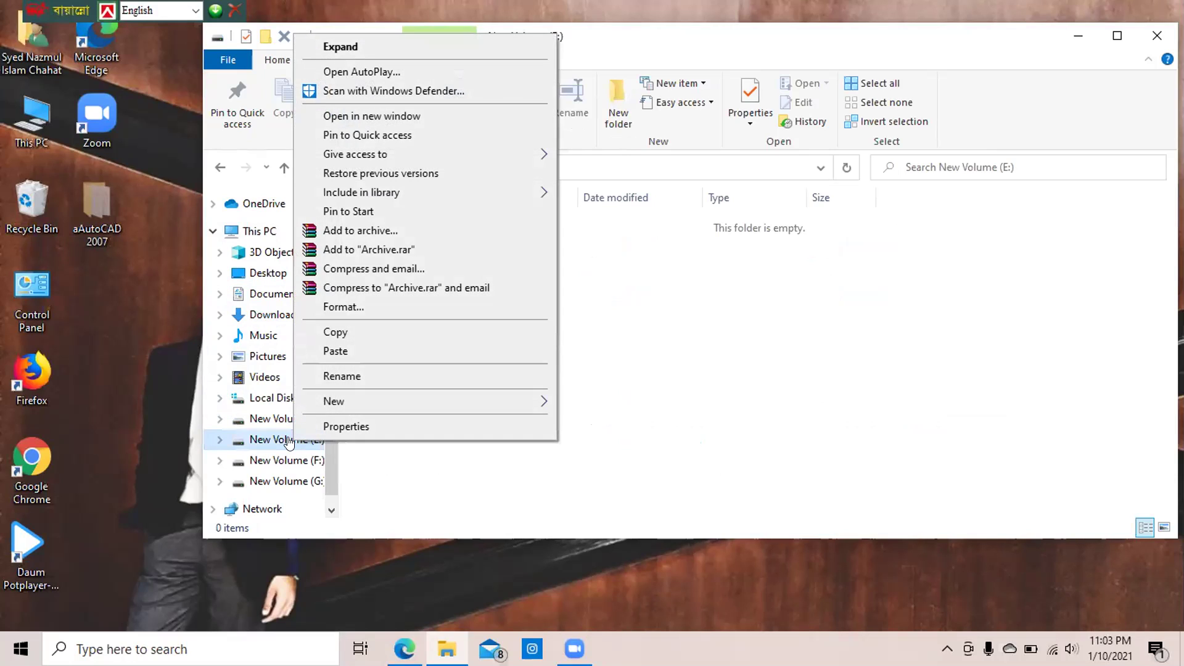
pyautogui.click(336, 351)
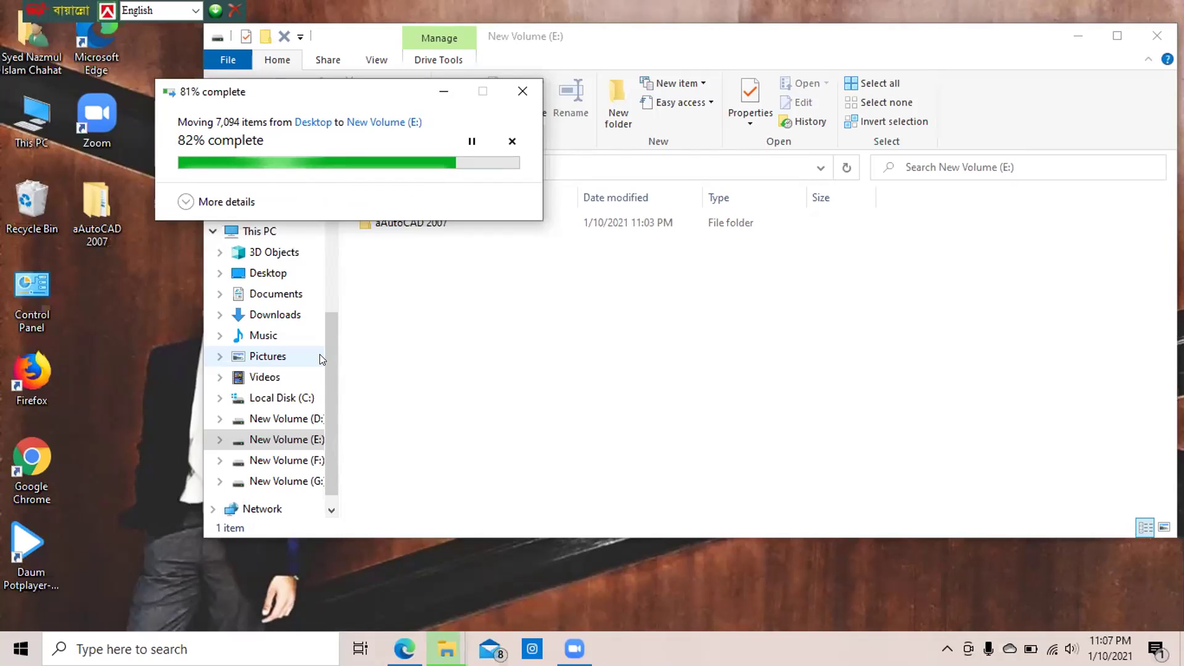
pyautogui.click(491, 401)
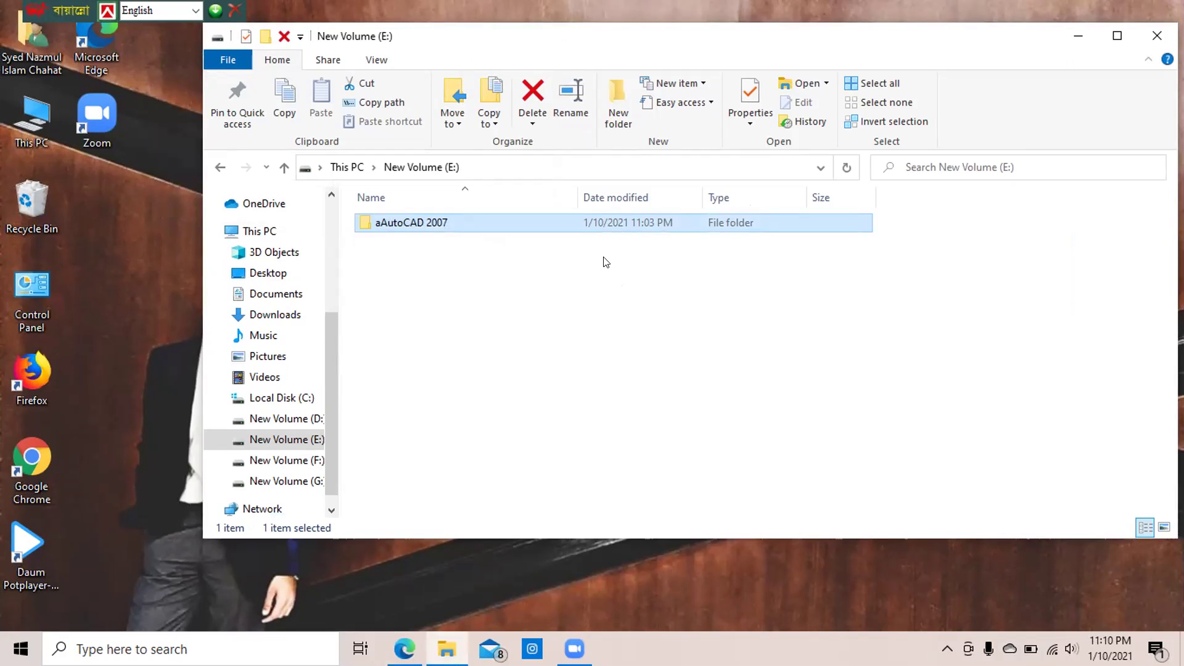
# Run the Setup application from the aAutoCAD 2007 folder on New Volume (E:).
pyautogui.doubleClick(585, 223)
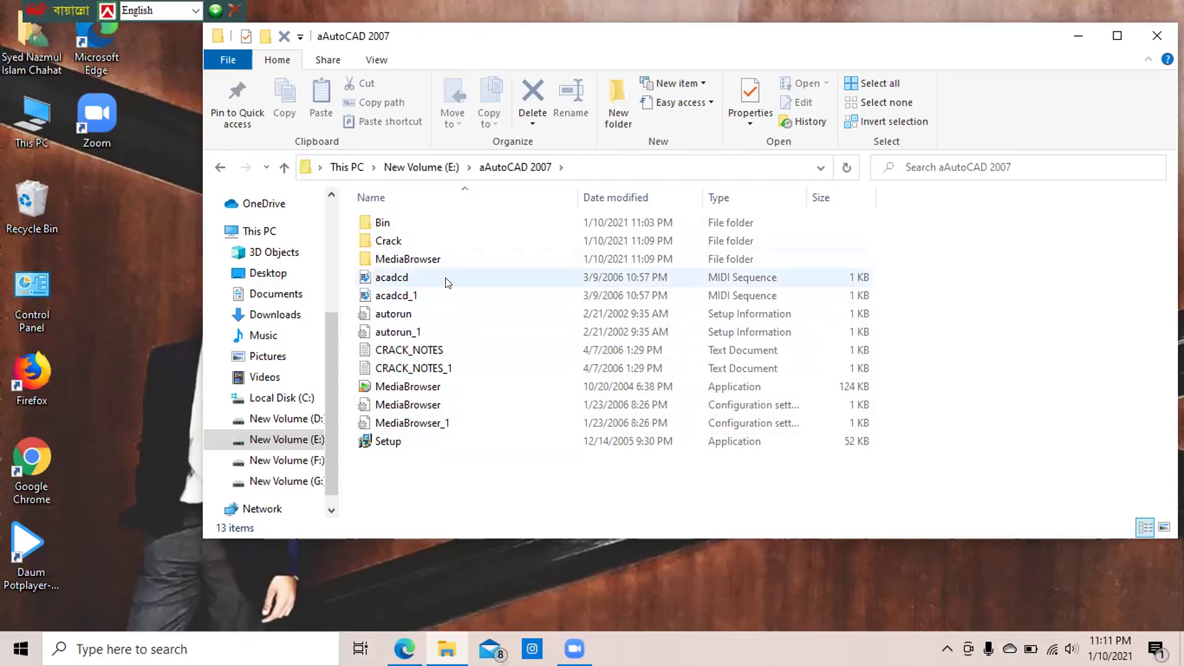
pyautogui.click(389, 439)
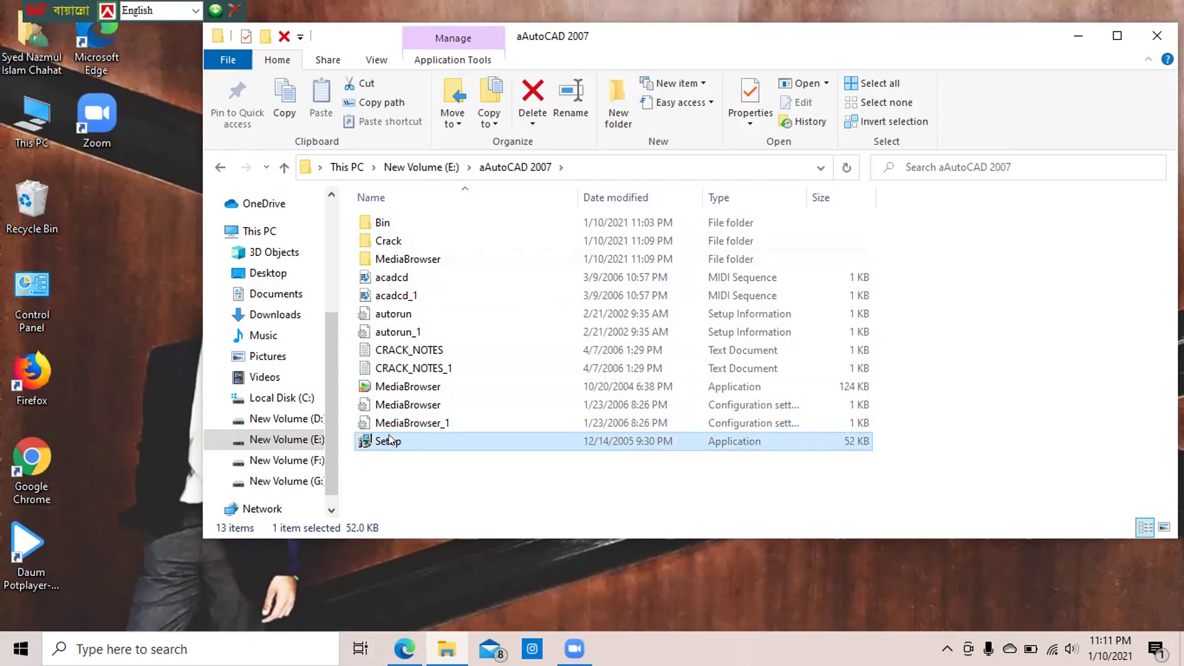
pyautogui.doubleClick(389, 439)
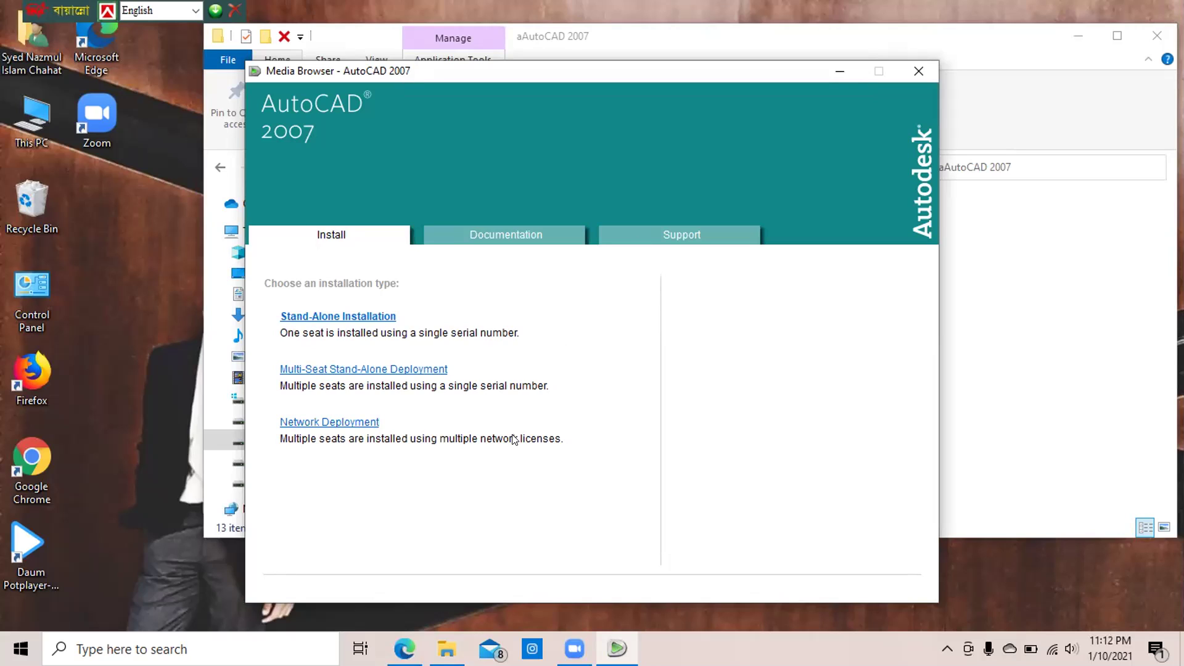
# Start the Stand-Alone Installation of AutoCAD 2007, accepting the required support components and the download of .NET Framework 3.5.
pyautogui.click(333, 317)
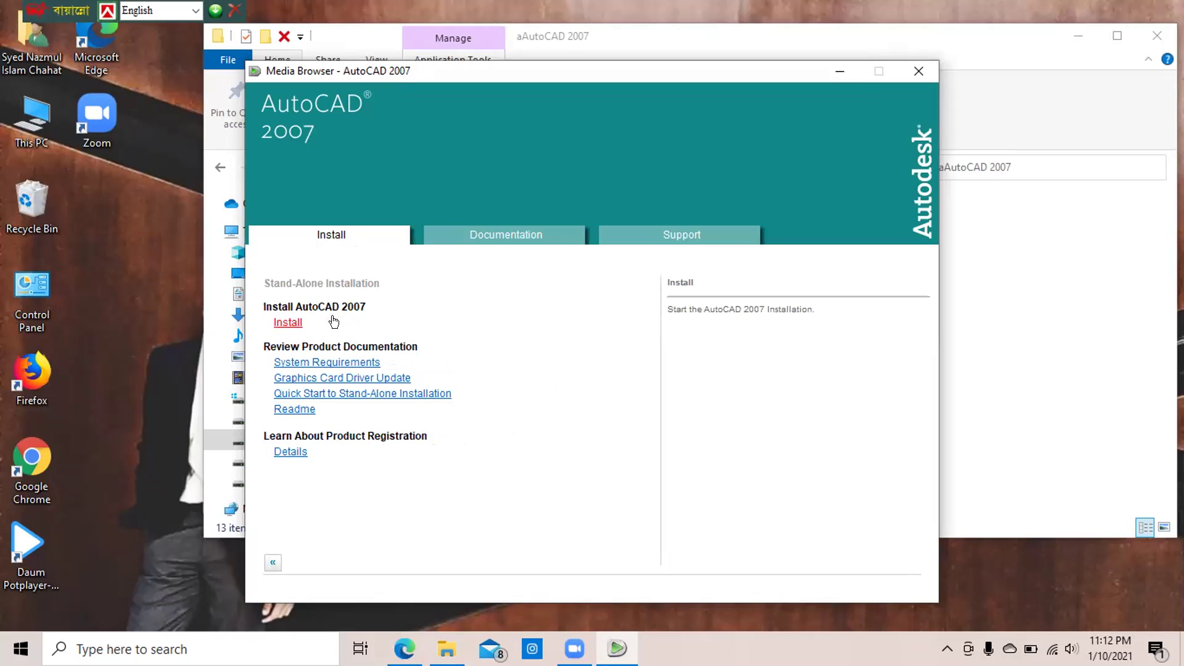
pyautogui.click(276, 322)
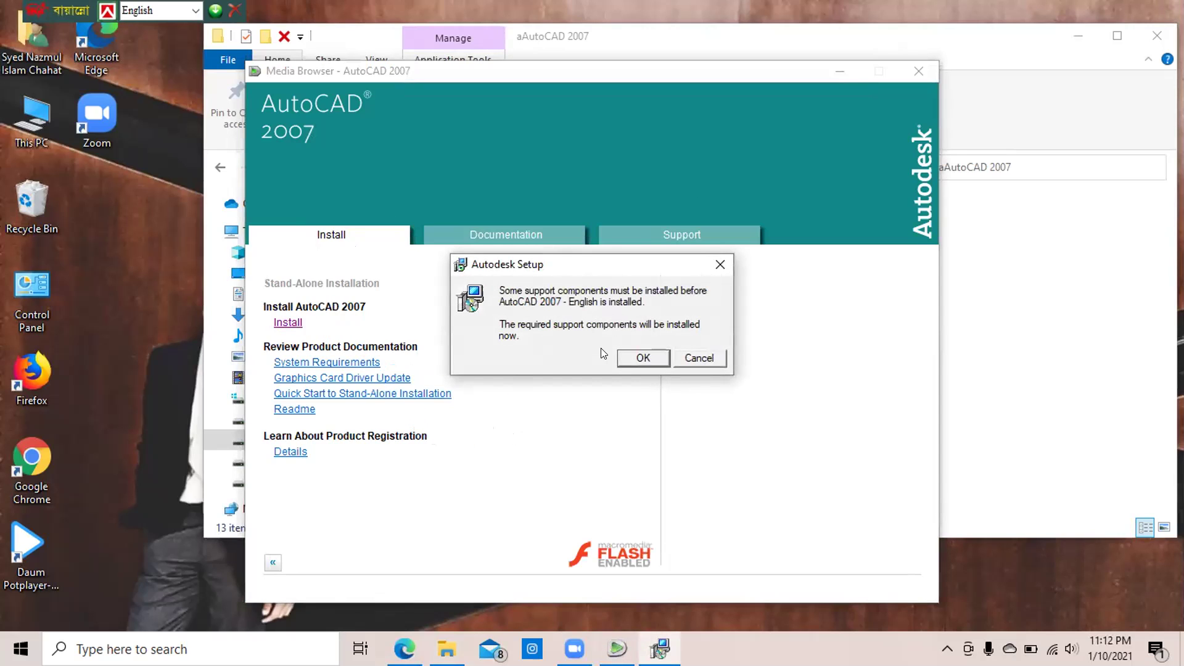
pyautogui.click(630, 361)
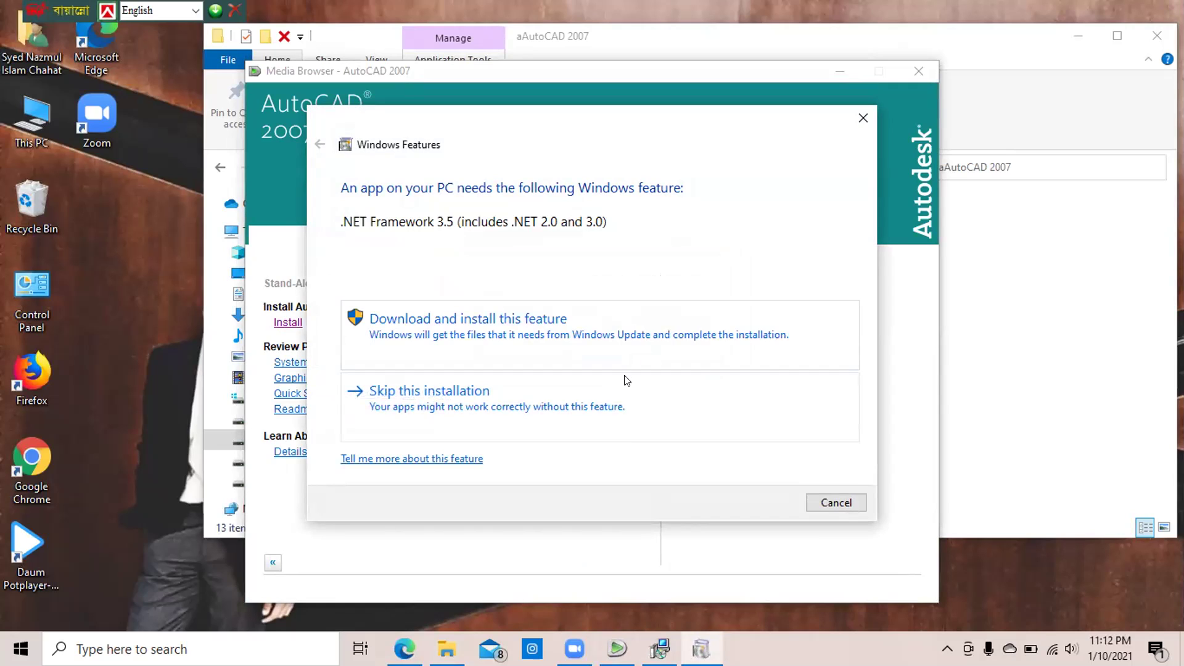
pyautogui.click(534, 317)
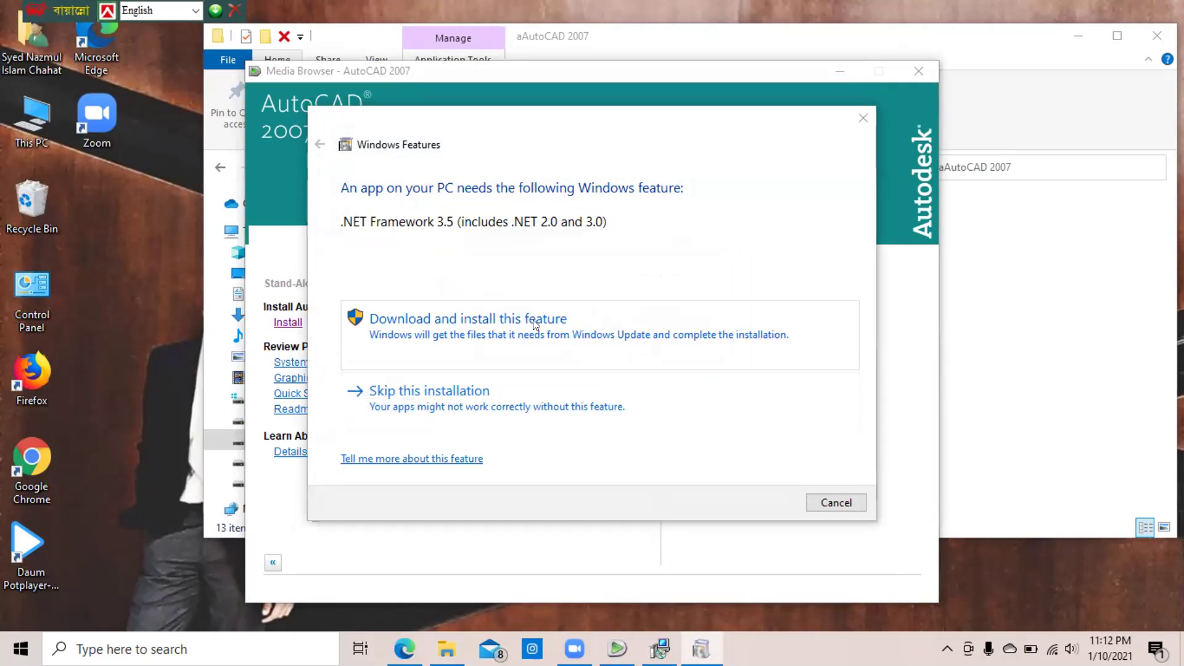
pyautogui.click(532, 321)
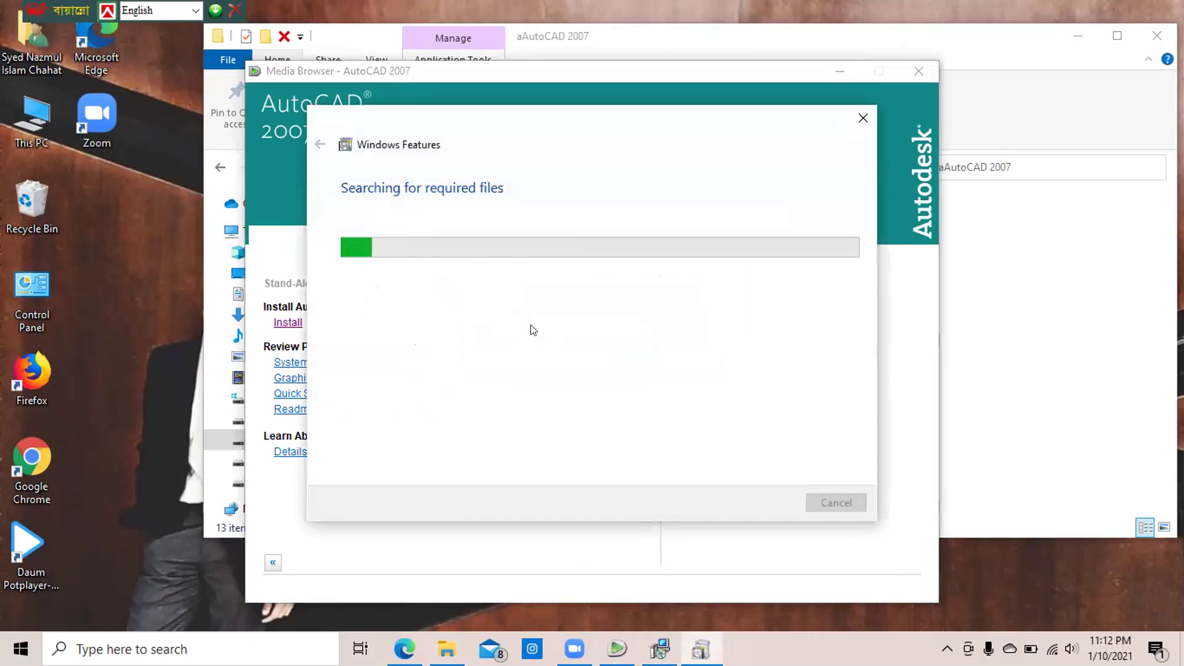